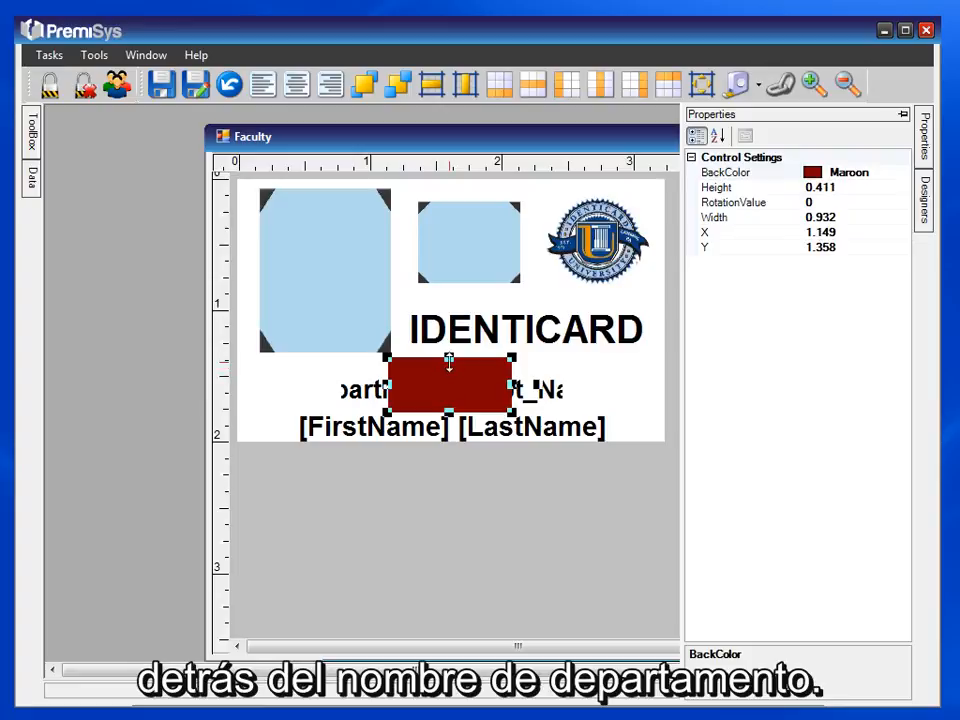
Resize the maroon rectangle to about 0.381 high and 3.261 wide, spanning the card's full width over the department field.
left_click_drag(450, 359, 450, 364)
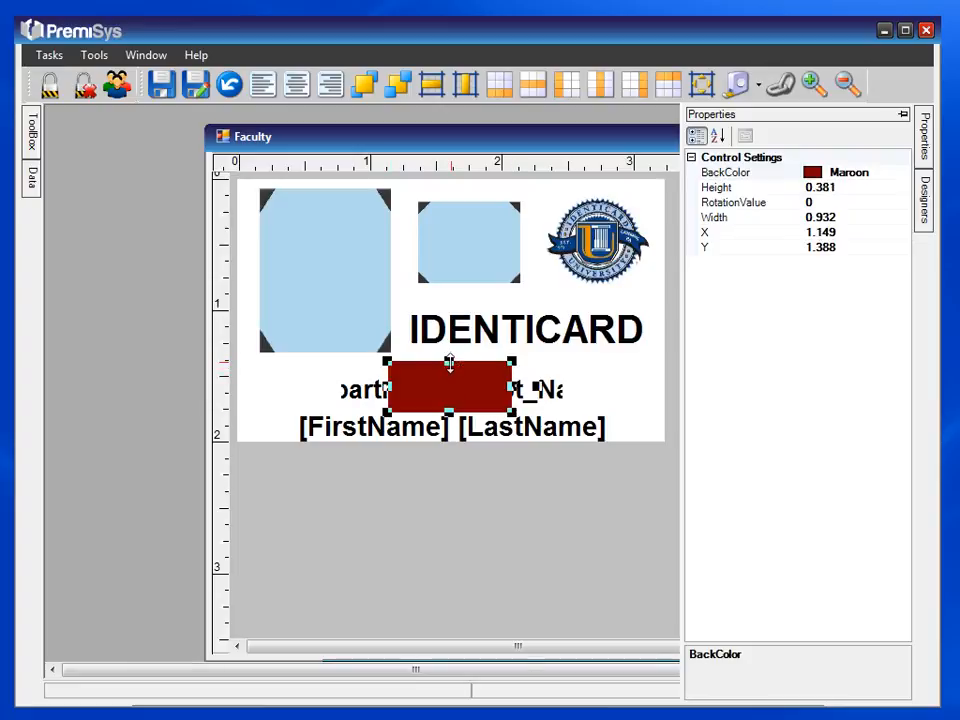
left_click_drag(388, 387, 237, 389)
left_click_drag(512, 386, 666, 393)
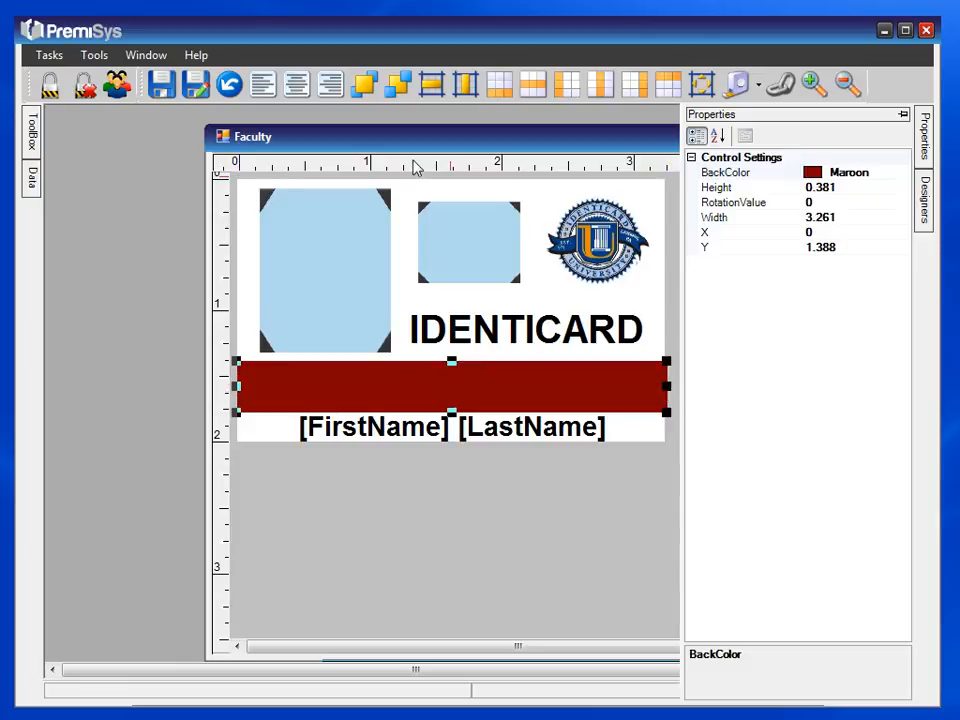
Send the maroon band behind the department text and save the Faculty design.
left_click(399, 86)
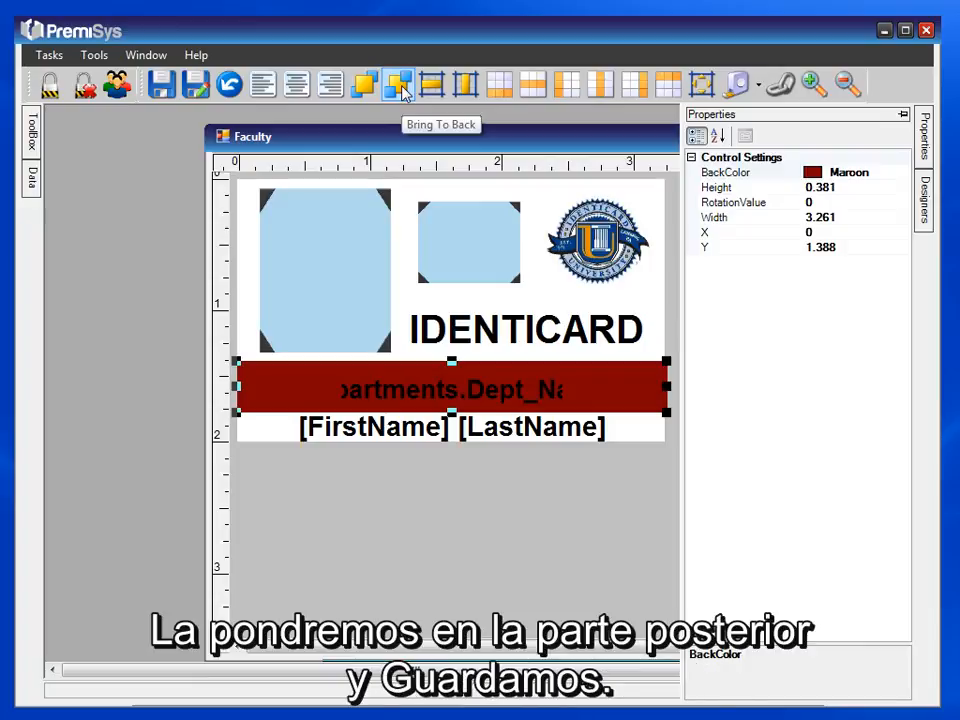
left_click(165, 92)
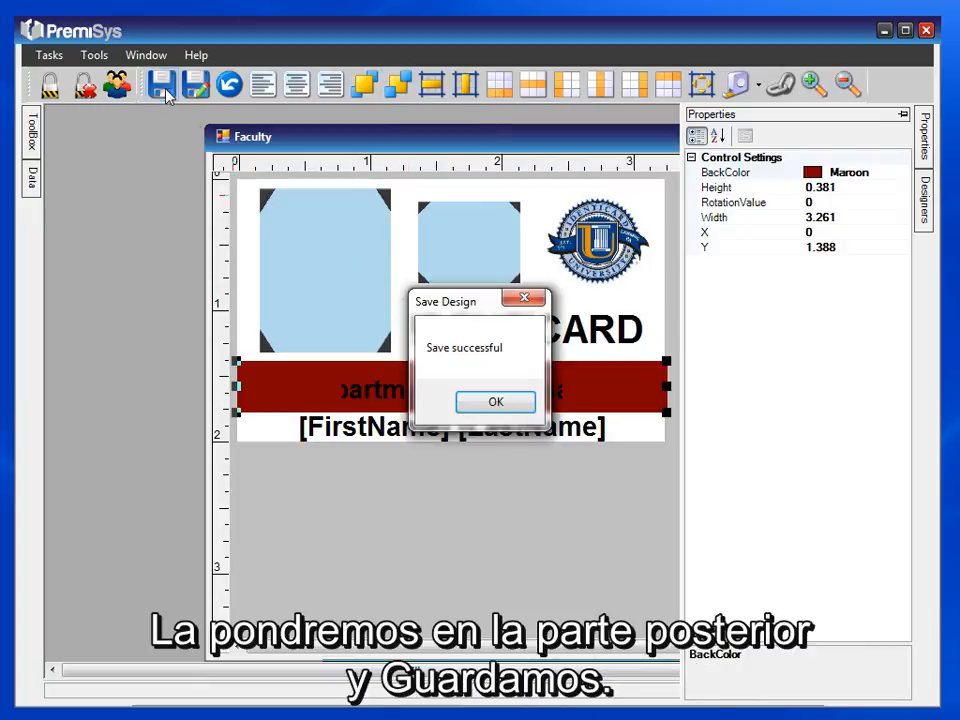
left_click(497, 406)
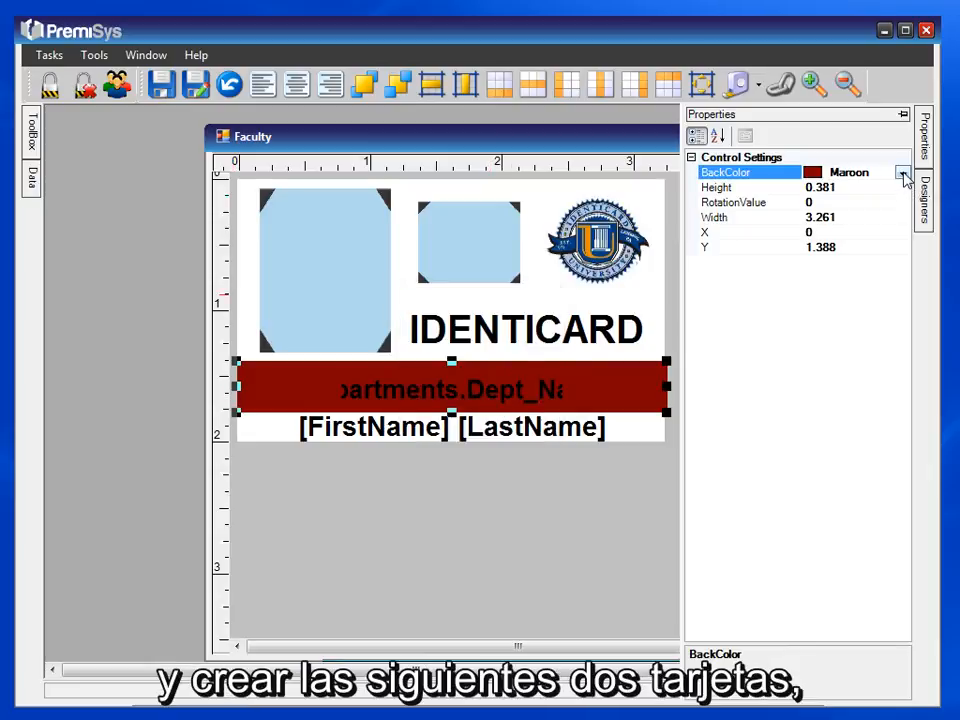
Set the band's back color to Purple and save the design as a new card named Student.
left_click(902, 174)
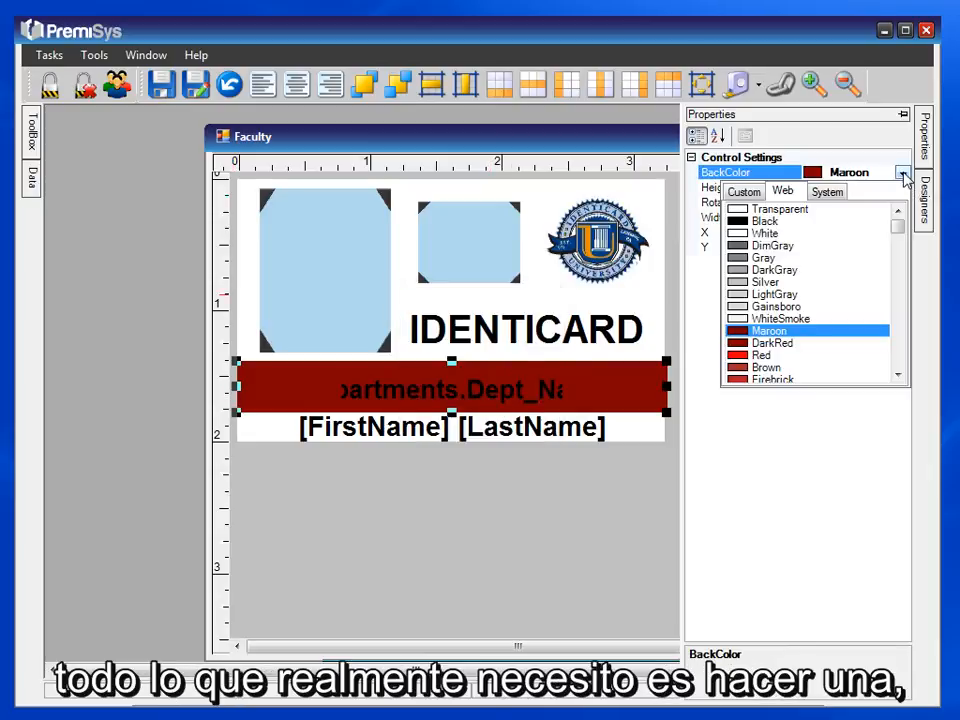
left_click(748, 192)
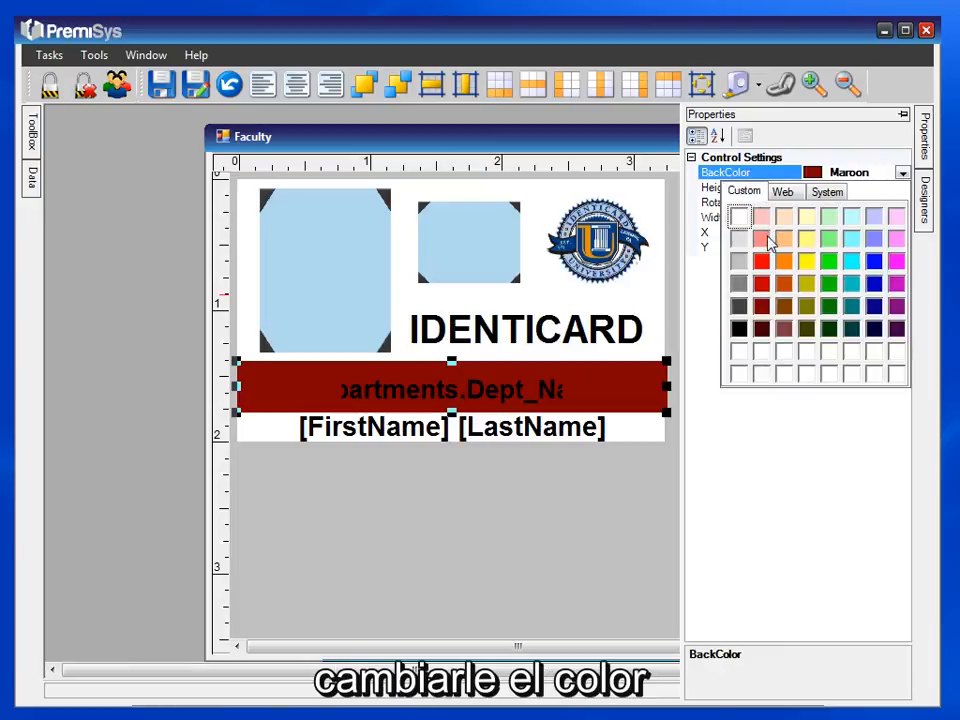
left_click(898, 307)
left_click(196, 85)
left_click(414, 470)
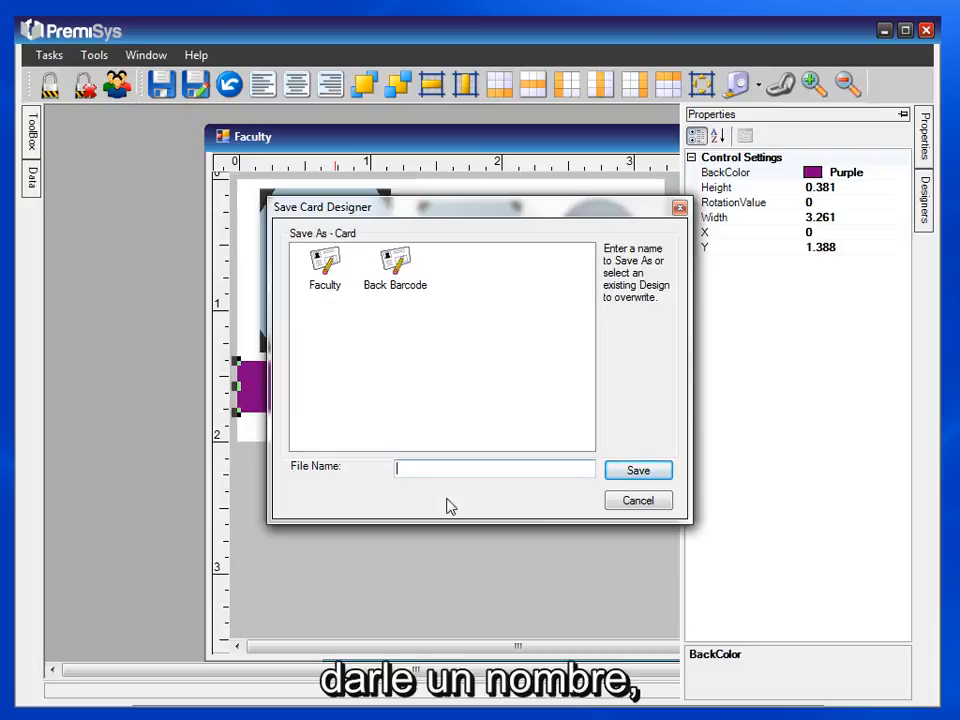
type("Student")
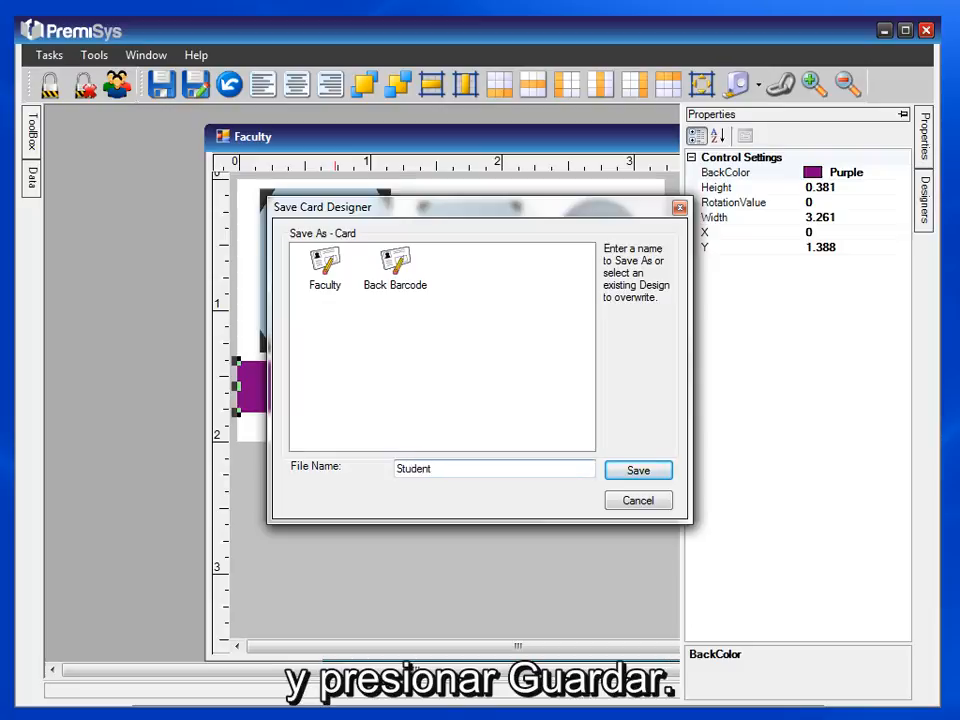
key("Return")
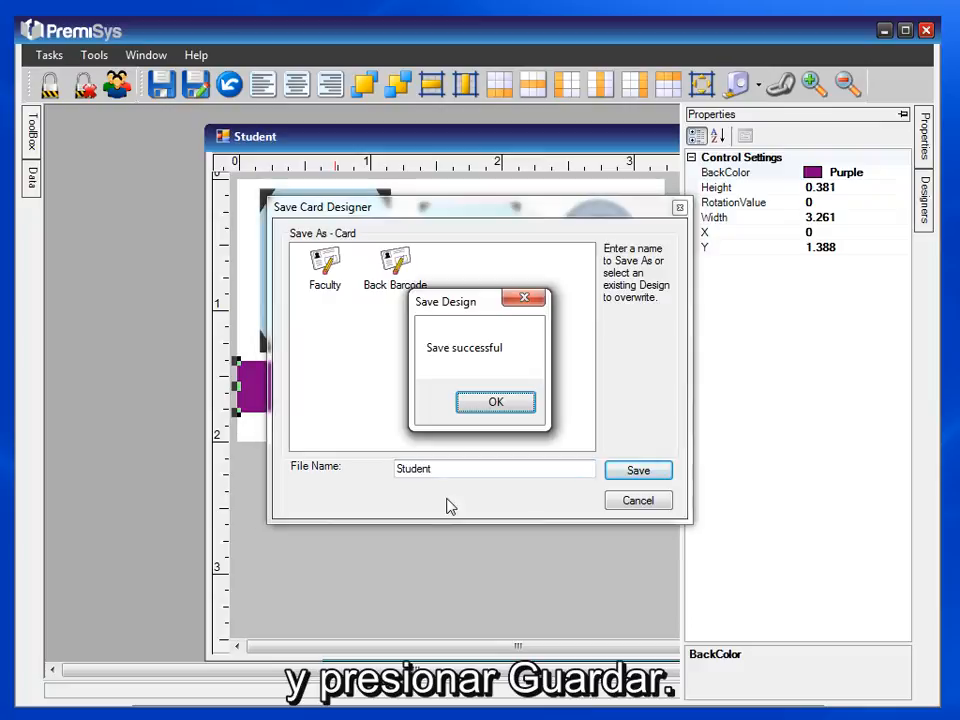
key("Return")
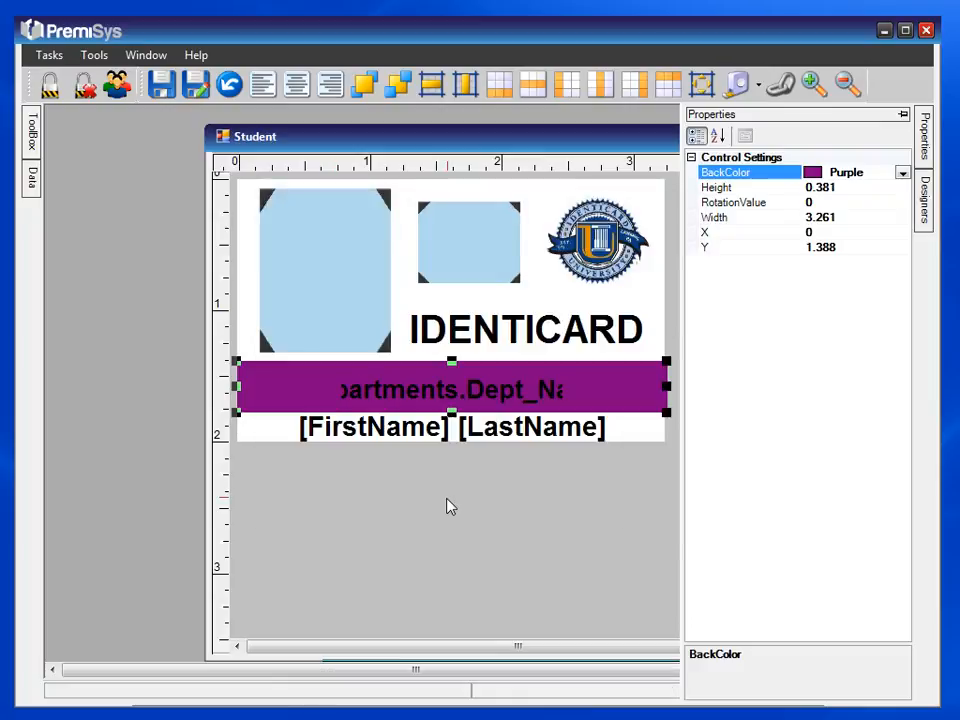
Change the band's back color to SlateBlue and save the design as a new card named Staff.
left_click(902, 173)
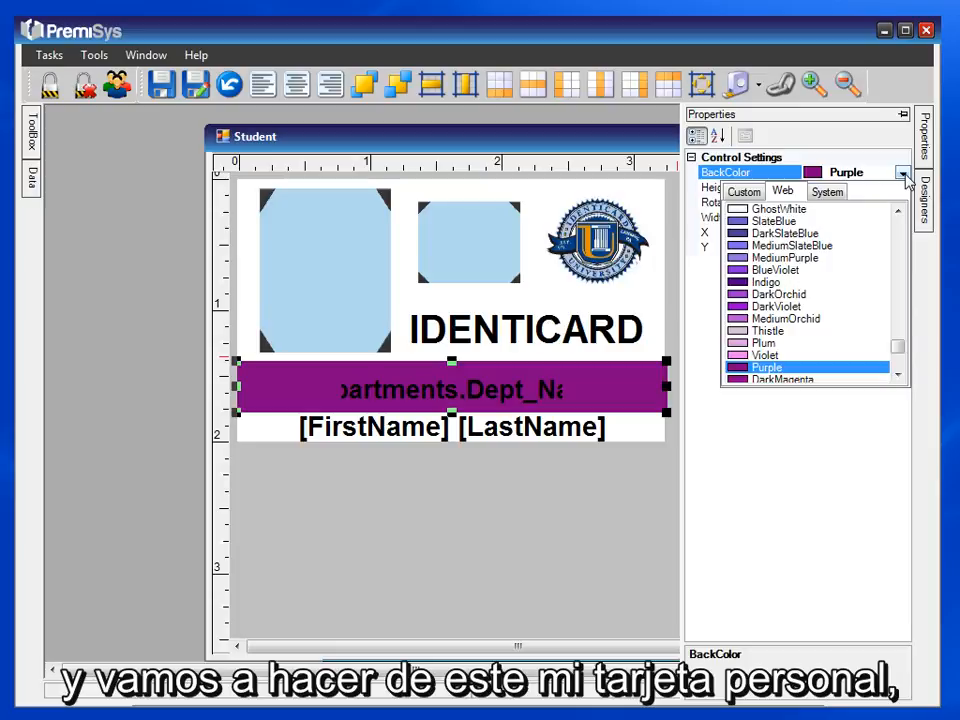
left_click(756, 221)
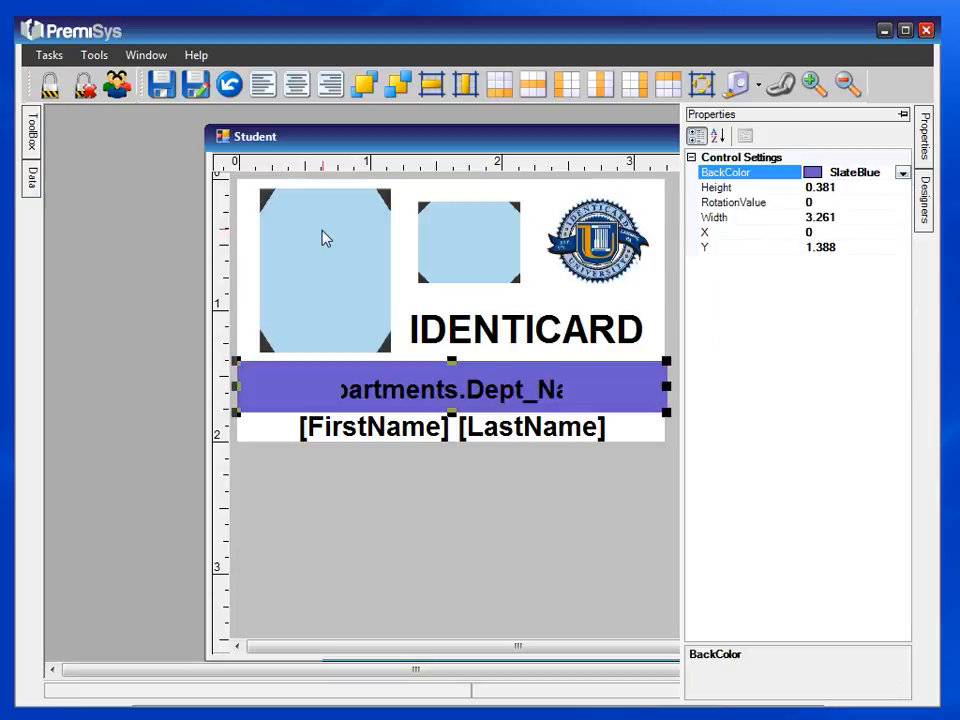
left_click(196, 88)
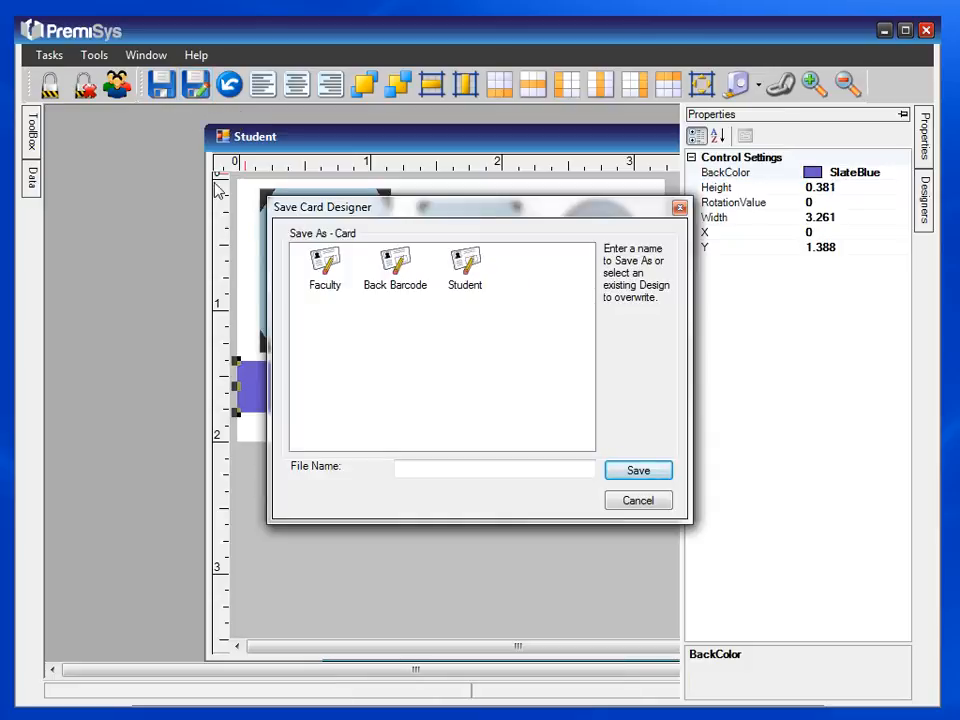
left_click(443, 470)
type("Staff")
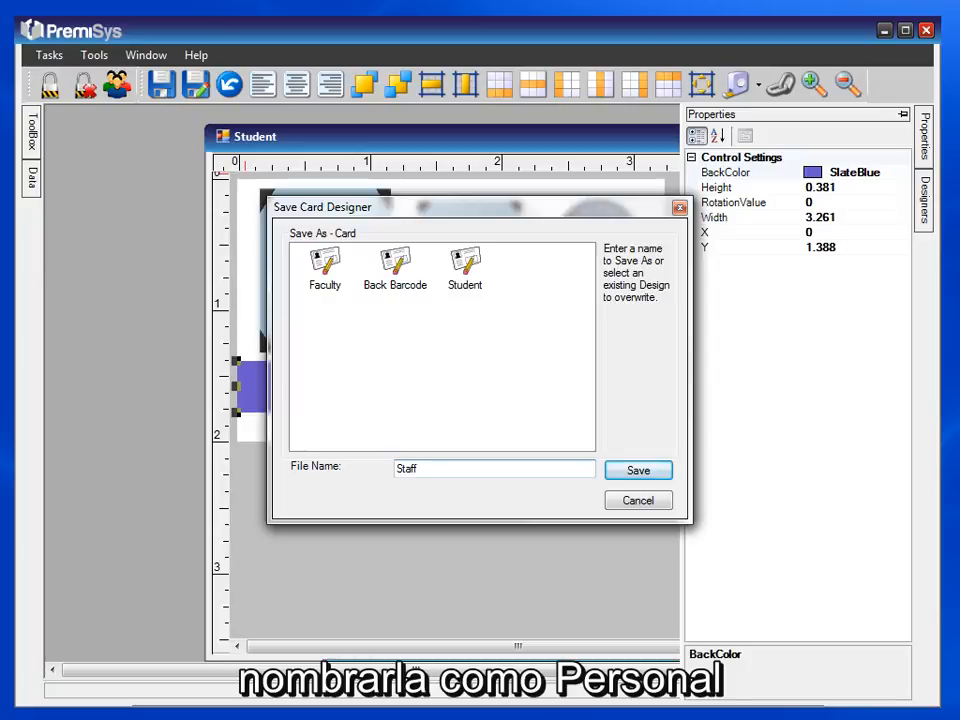
key("Return")
key("Return")
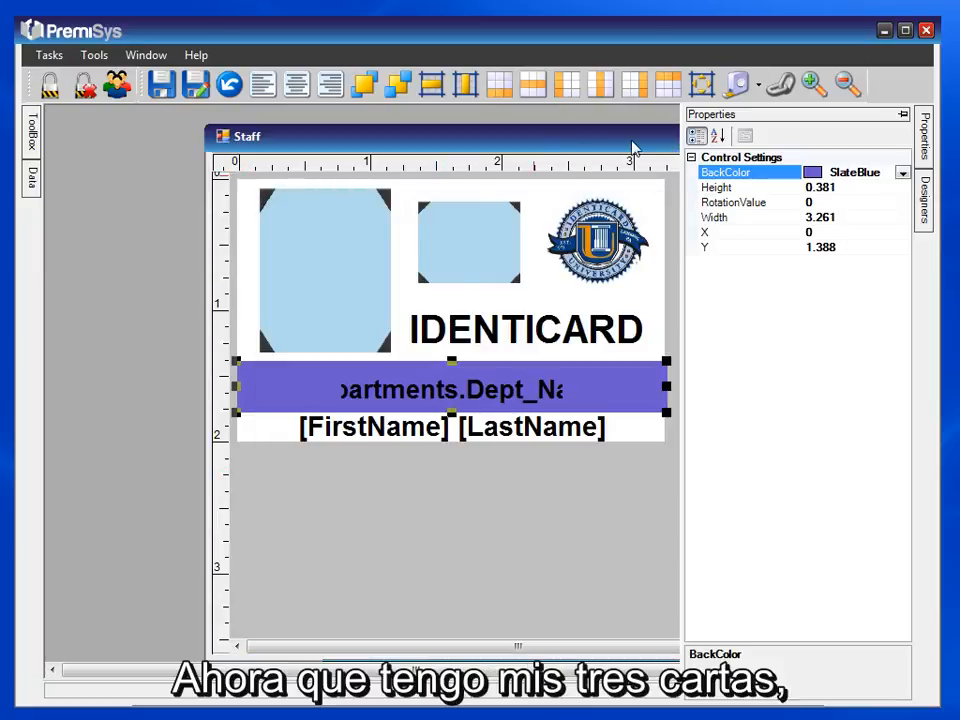
Close the Staff card design and the Card Design Home window.
left_click_drag(638, 146, 243, 155)
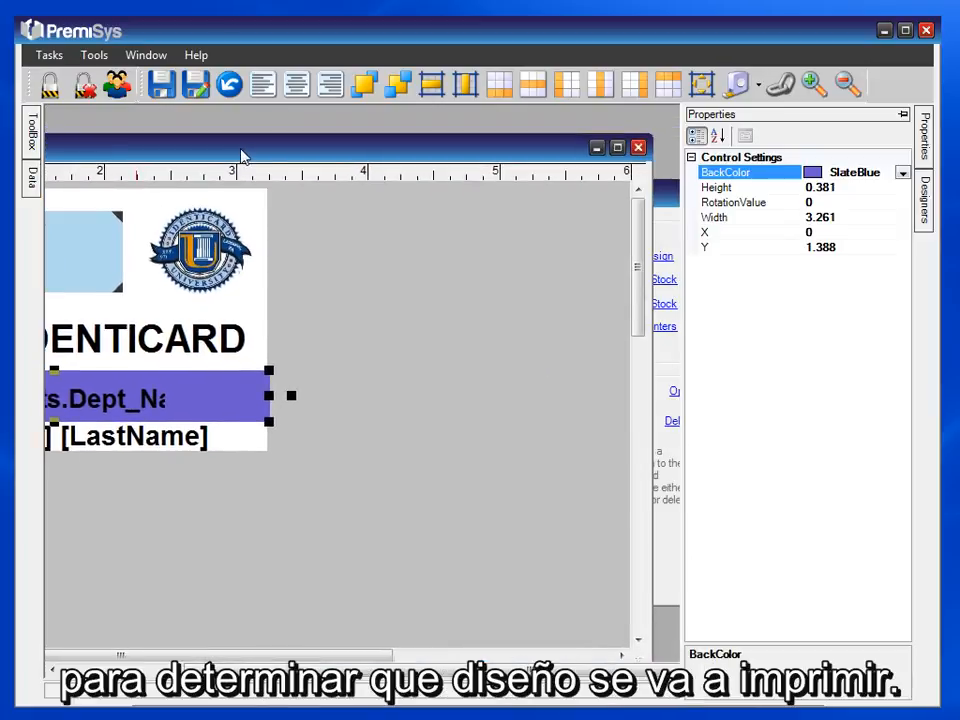
left_click(640, 147)
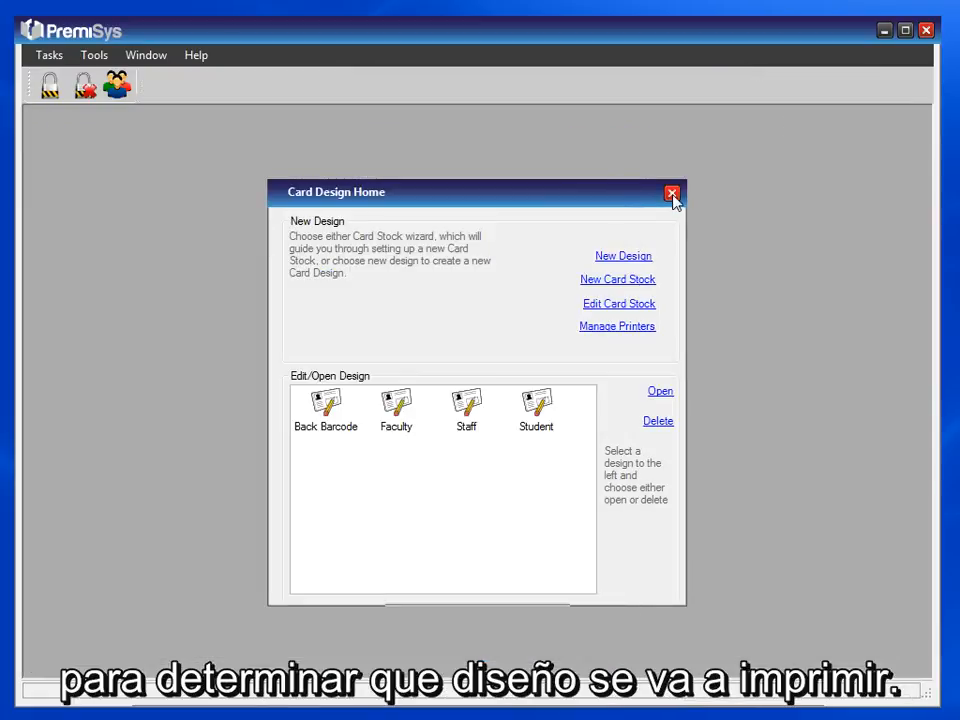
left_click(673, 194)
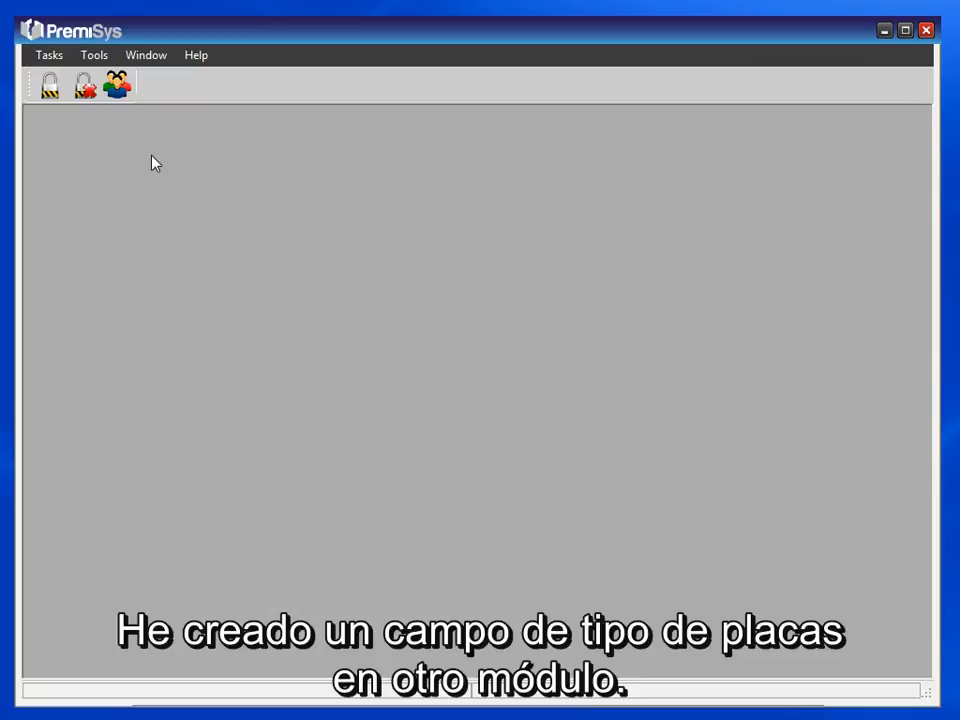
Open the PVC Horizontal badge logic set and rename it Identicard.
left_click(95, 56)
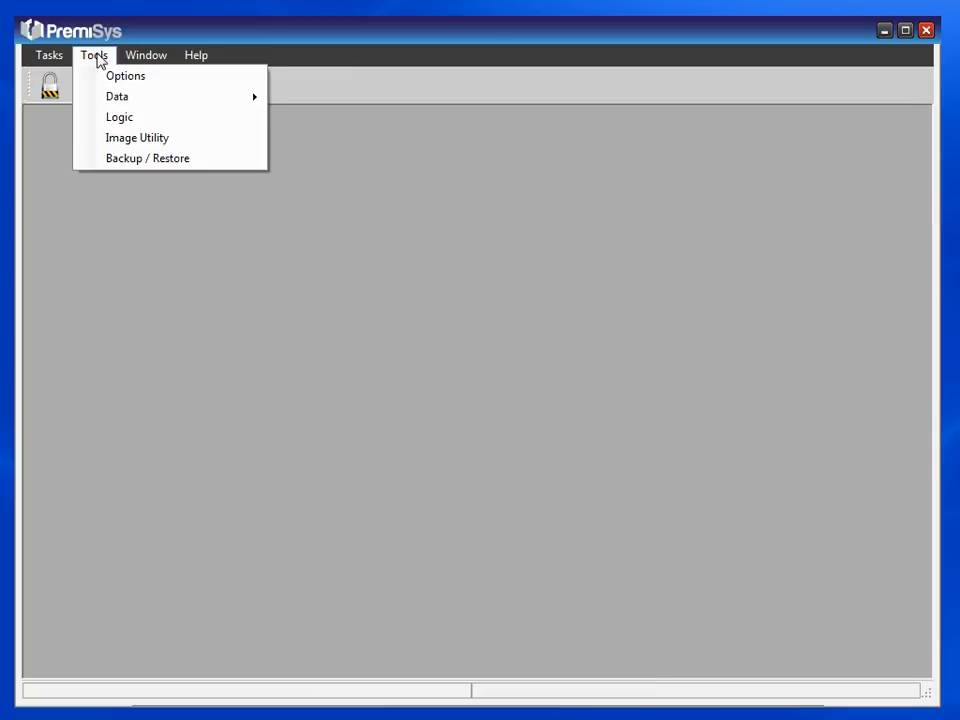
left_click(140, 119)
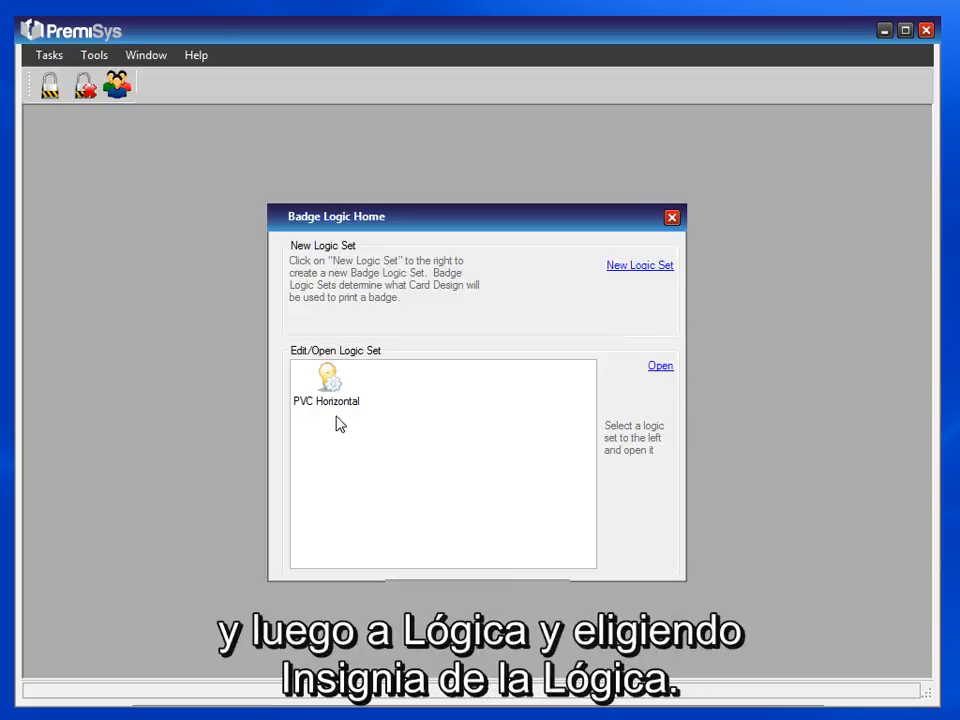
double_click(331, 390)
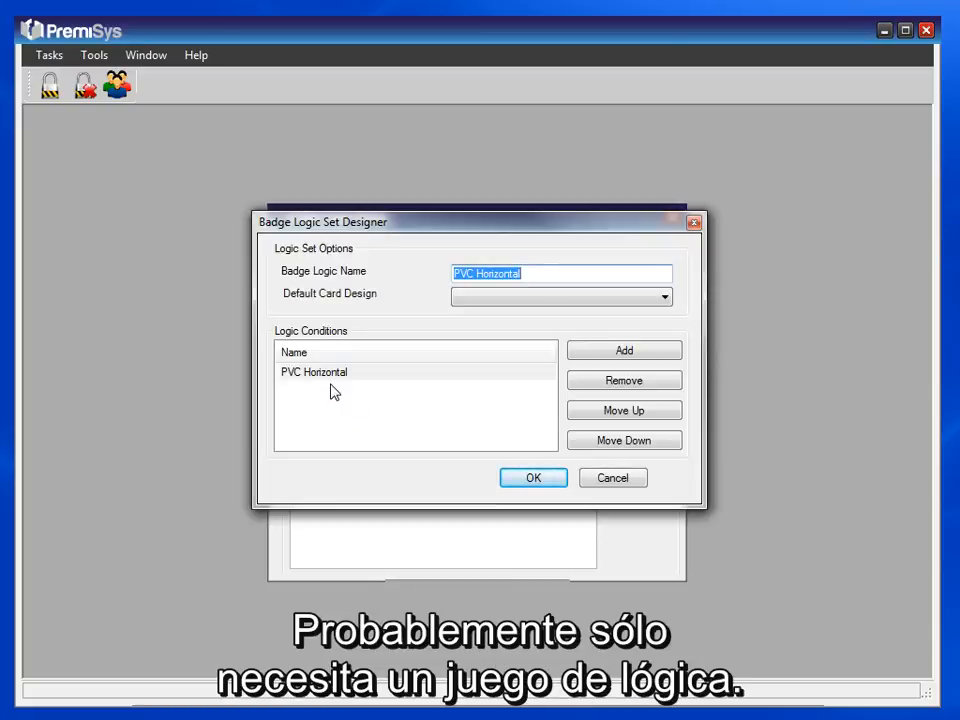
type("Identi")
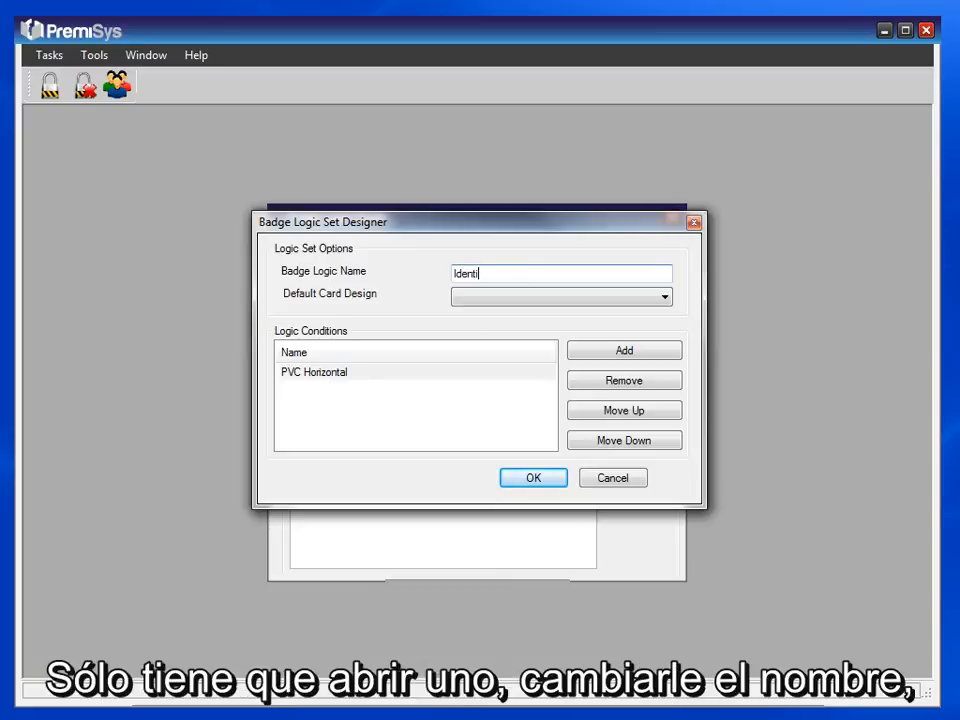
type("card")
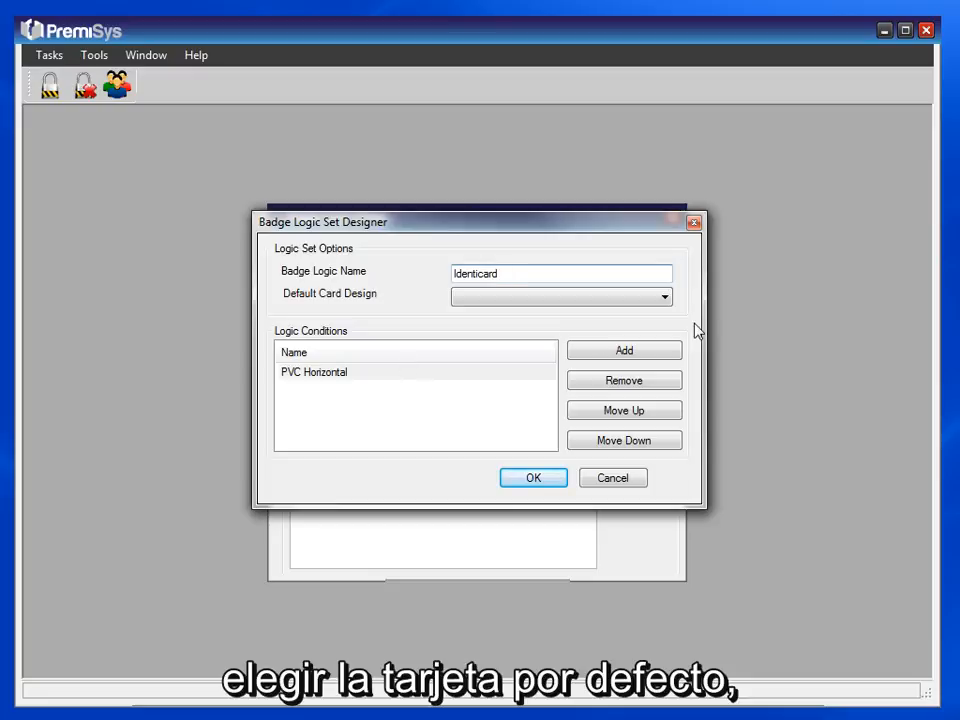
Set the logic set's default card design to Faculty and remove its PVC Horizontal condition.
left_click(665, 299)
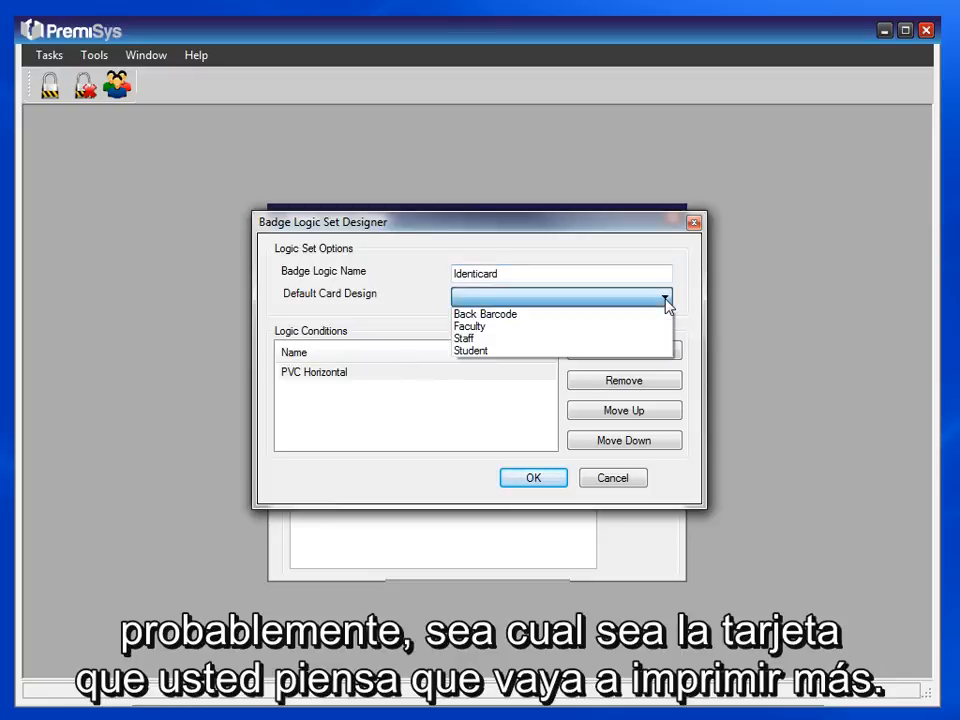
left_click(614, 327)
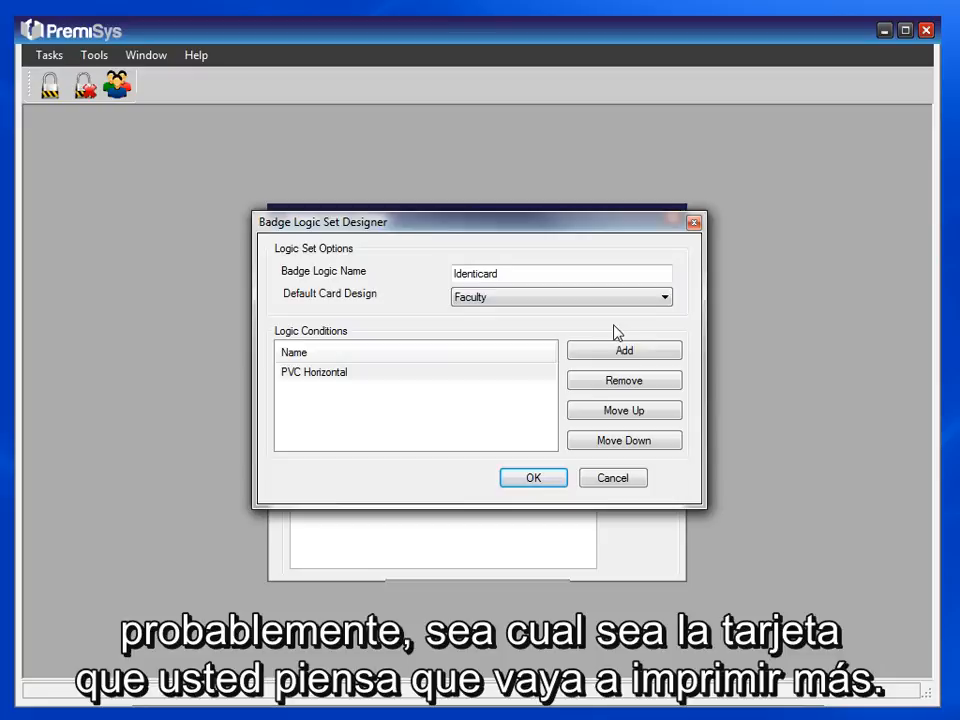
left_click(443, 379)
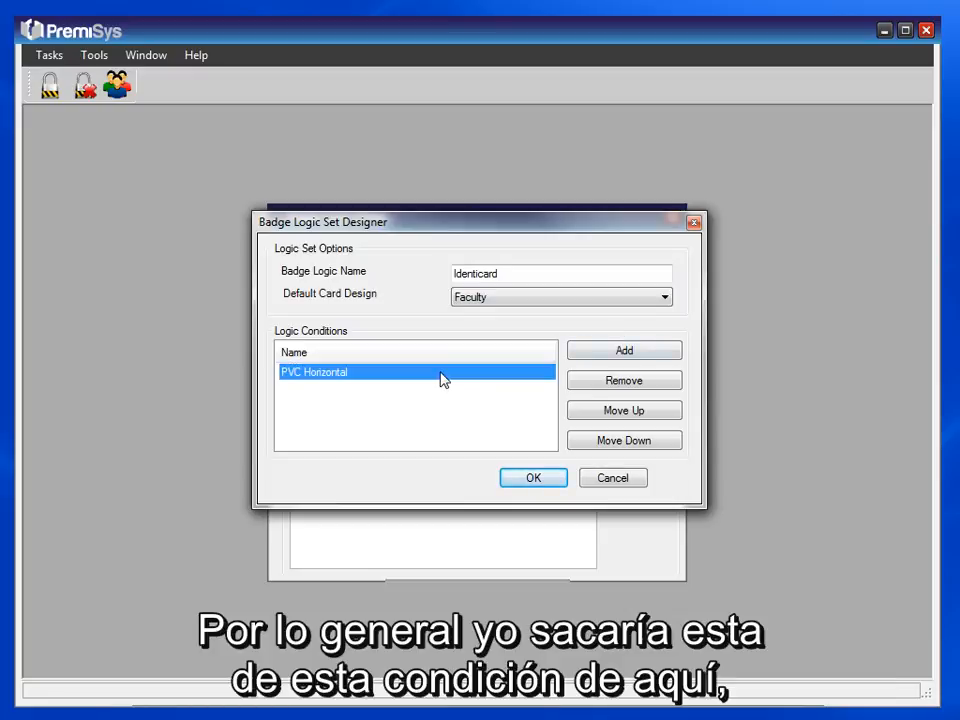
left_click(591, 388)
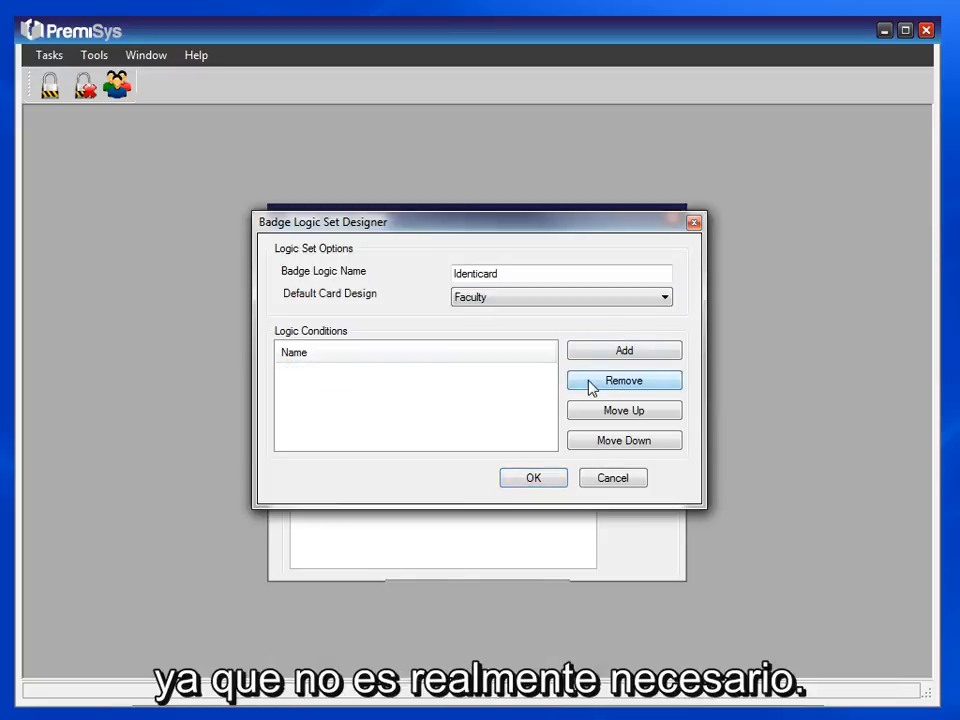
Add a logic condition named Staff that uses the Staff card design.
left_click_drag(617, 229, 500, 177)
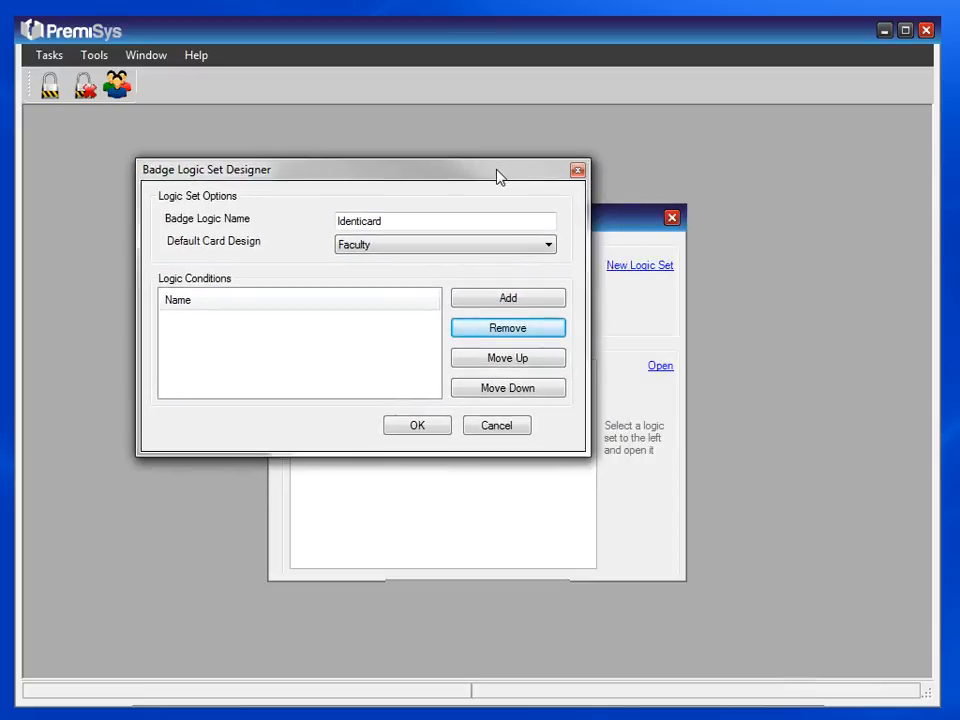
left_click(496, 300)
left_click(495, 268)
type("Staff")
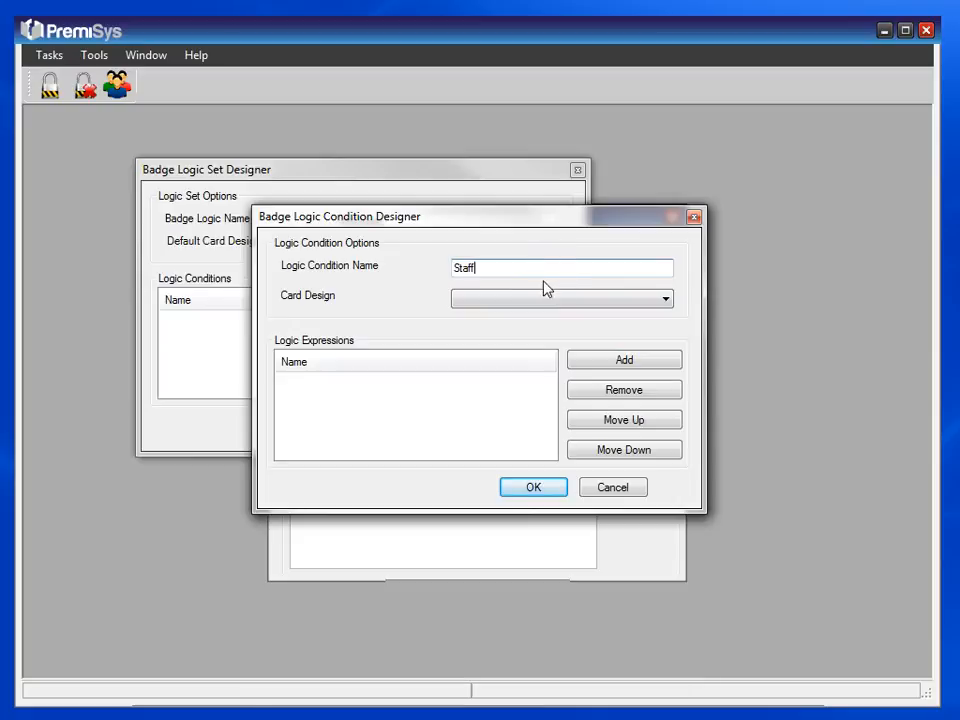
left_click(666, 300)
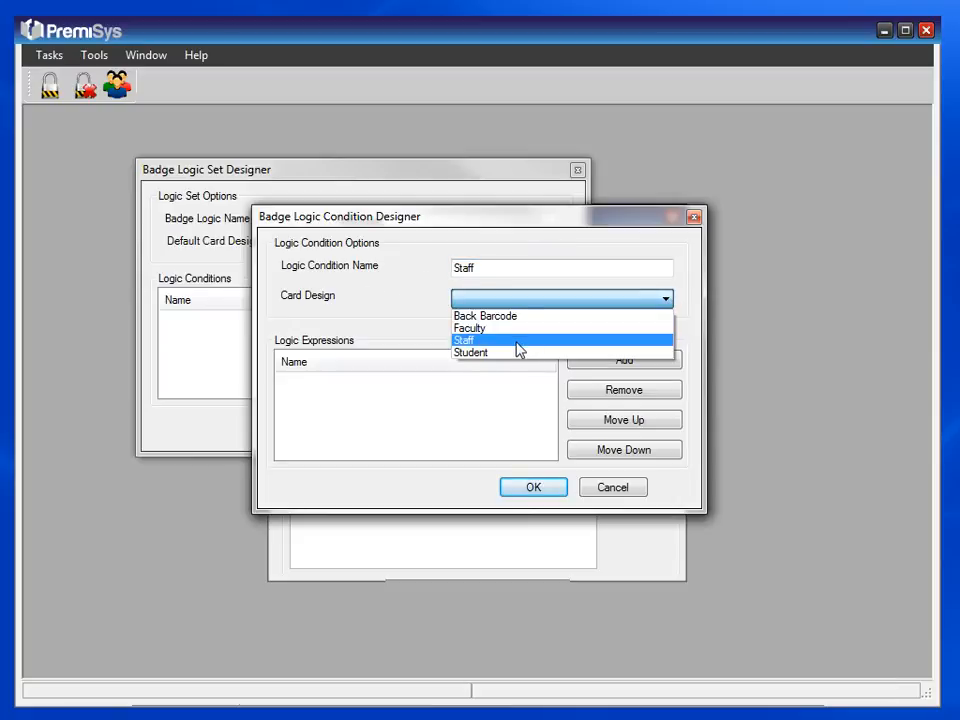
left_click(517, 343)
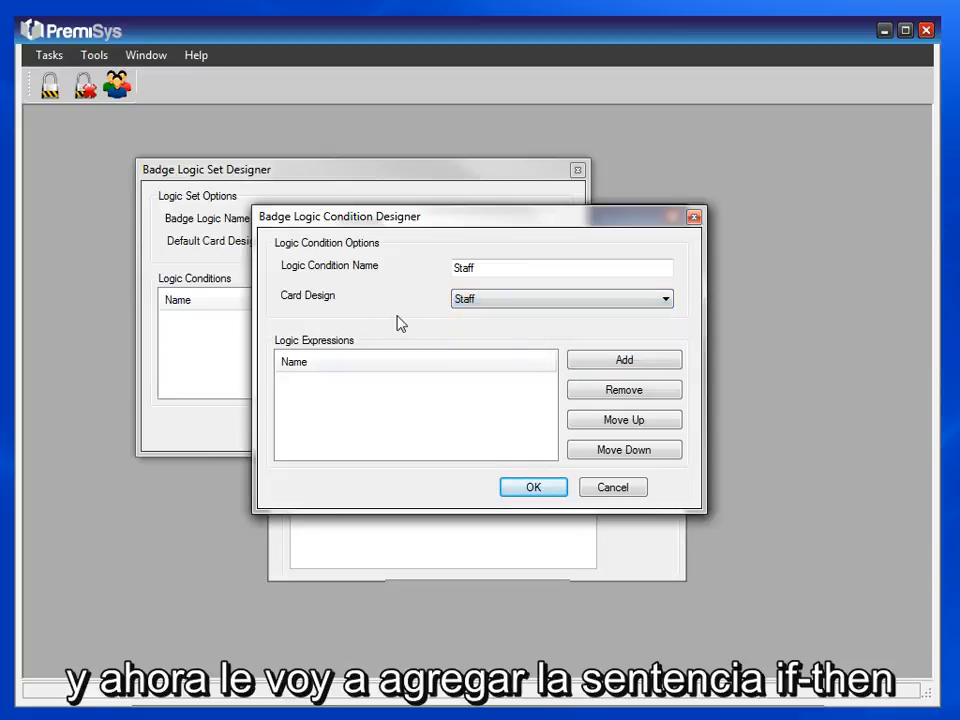
Add the expression Badge Type.BadgeType equals Staff to the Staff condition and accept the condition.
left_click(615, 366)
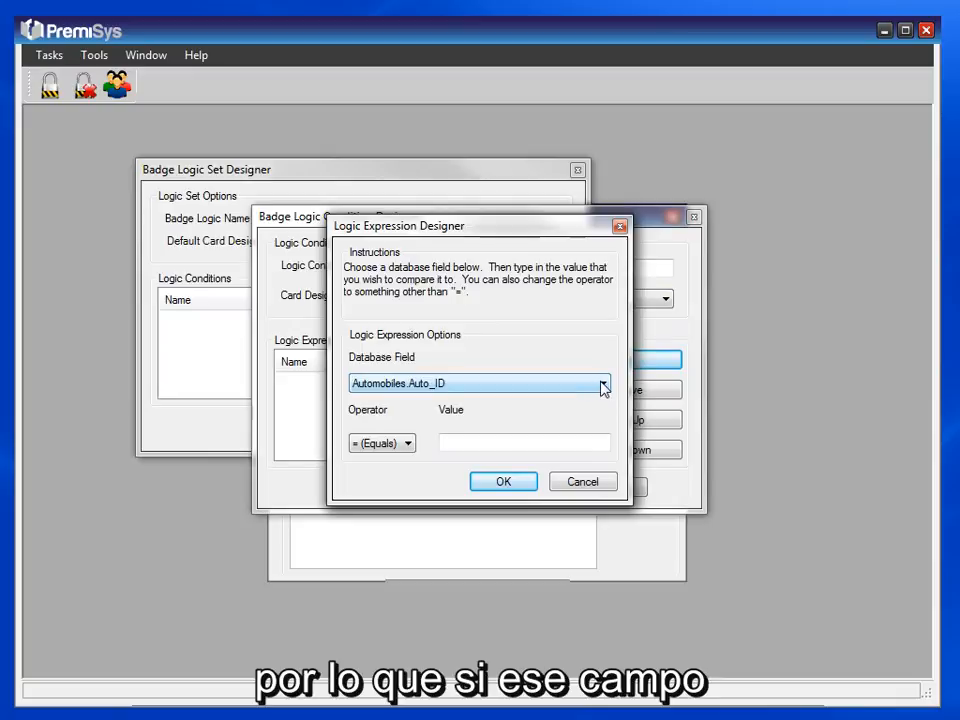
left_click(603, 385)
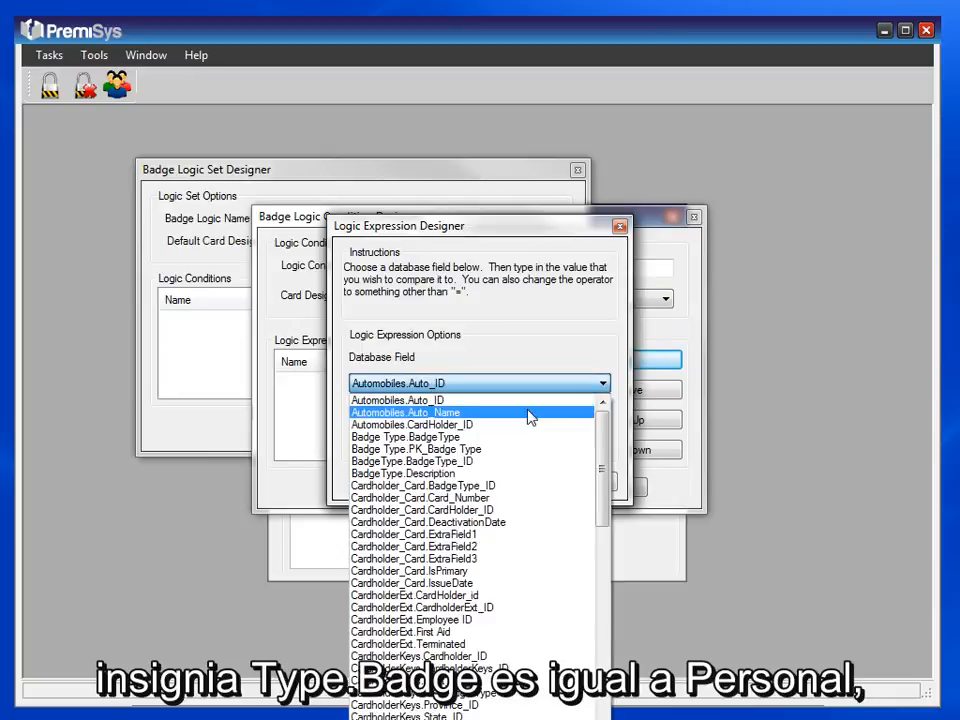
left_click(470, 437)
left_click(470, 444)
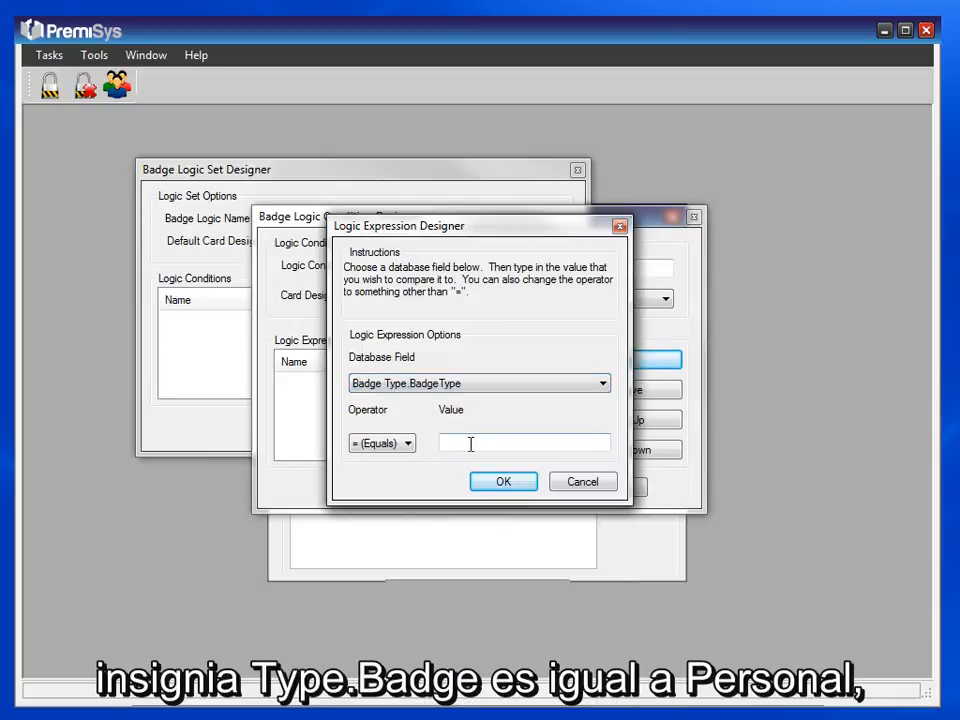
type("Staff")
left_click_drag(514, 228, 367, 337)
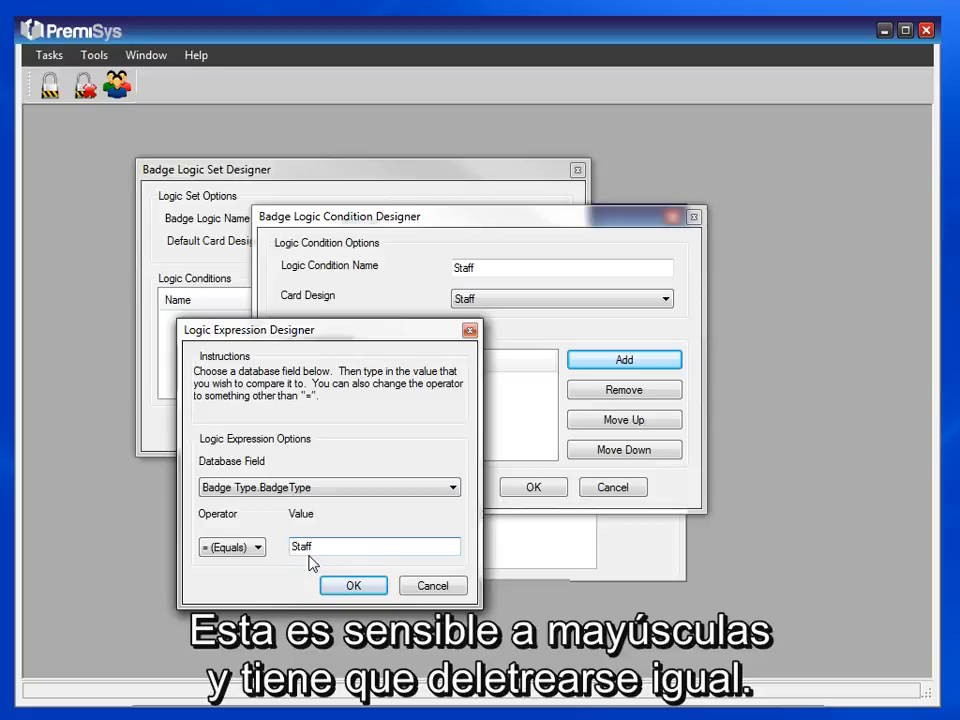
left_click(352, 588)
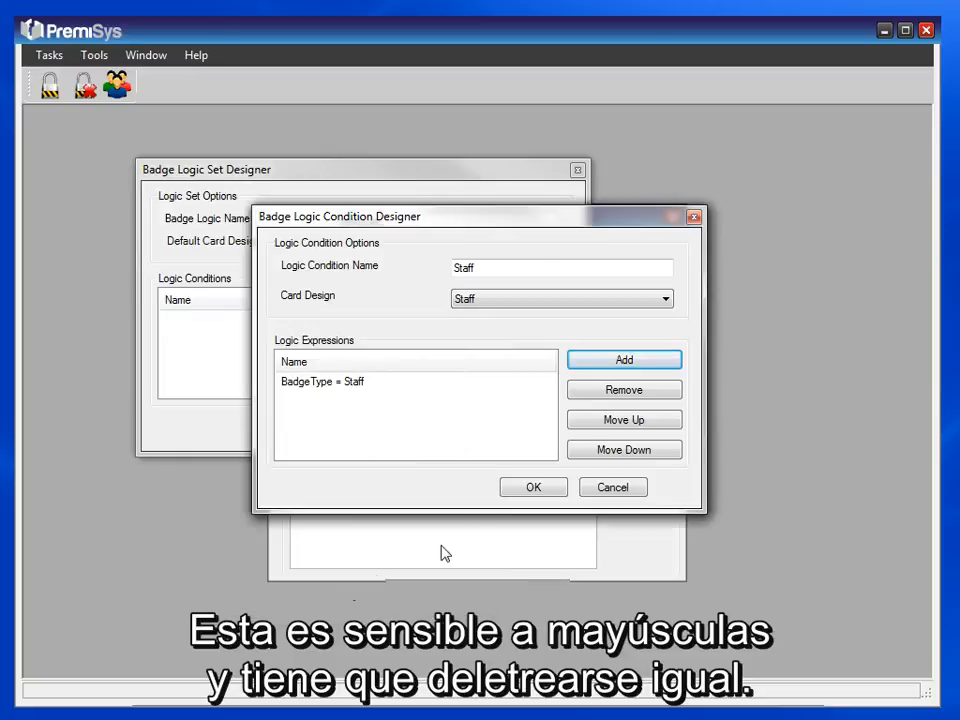
left_click(521, 493)
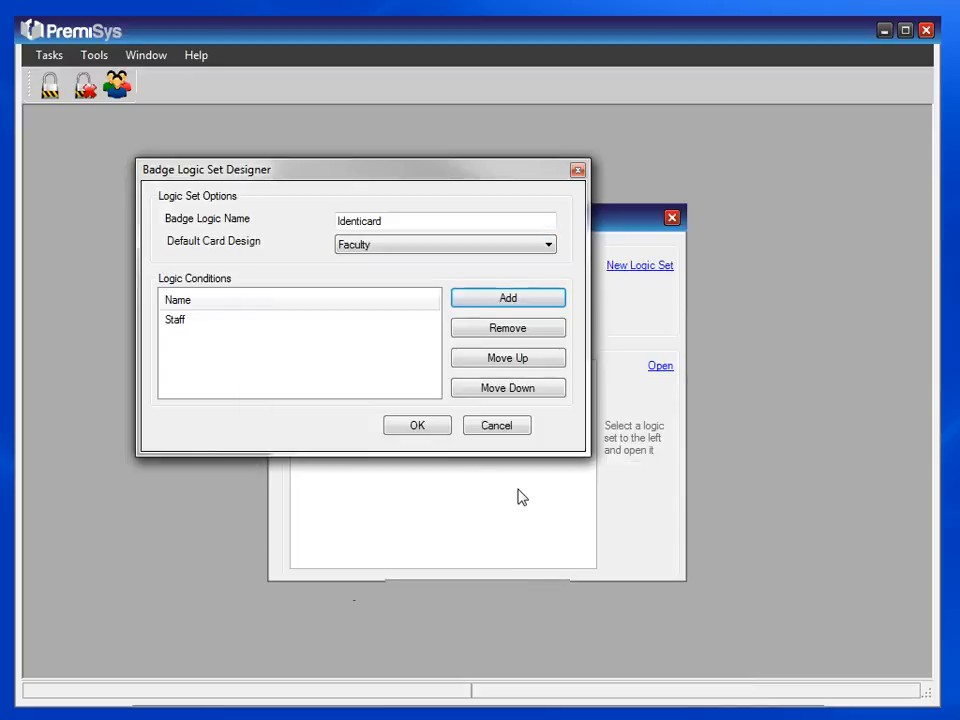
Add a logic condition named Student that uses the Student card design.
left_click(501, 301)
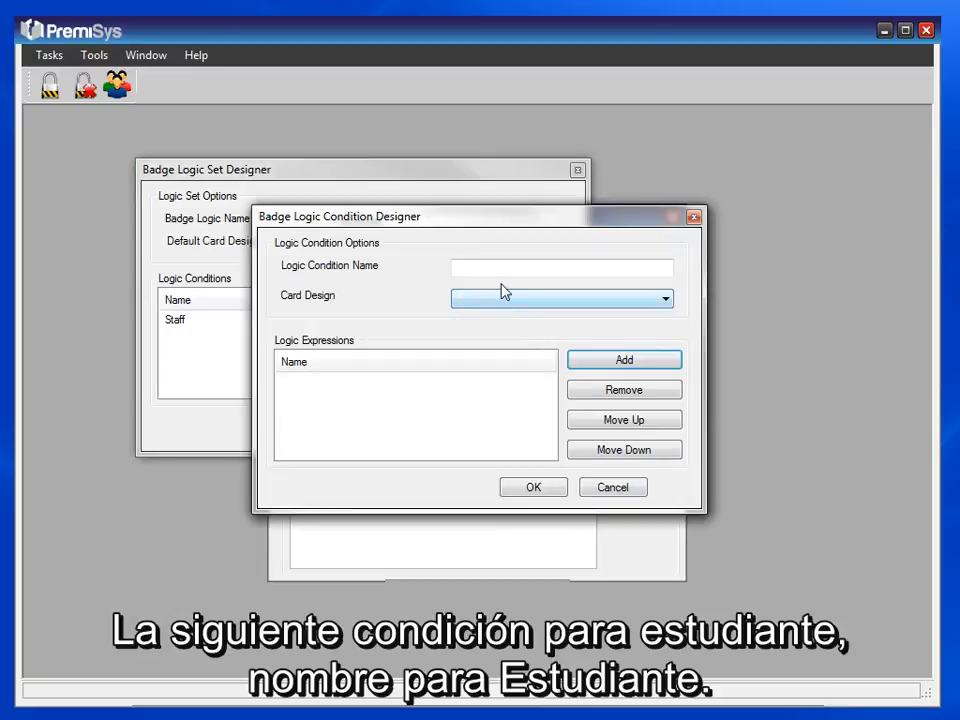
type("Student")
left_click(665, 299)
left_click(510, 340)
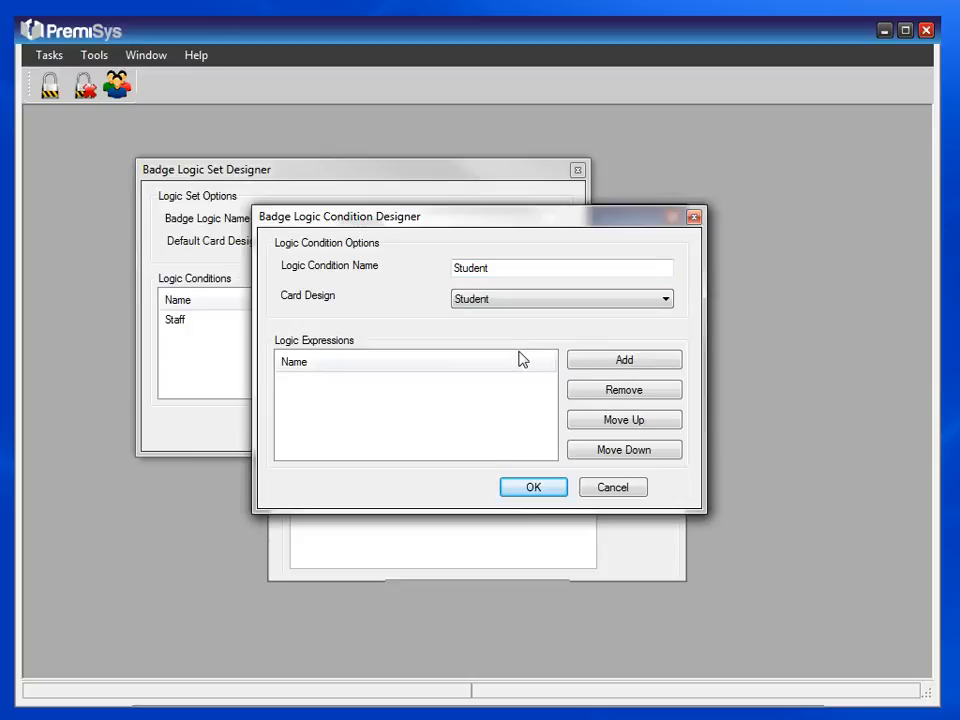
Give the Student condition the expression Badge Type.BadgeType equals Student, and accept both the condition and the Identicard logic set.
left_click(596, 363)
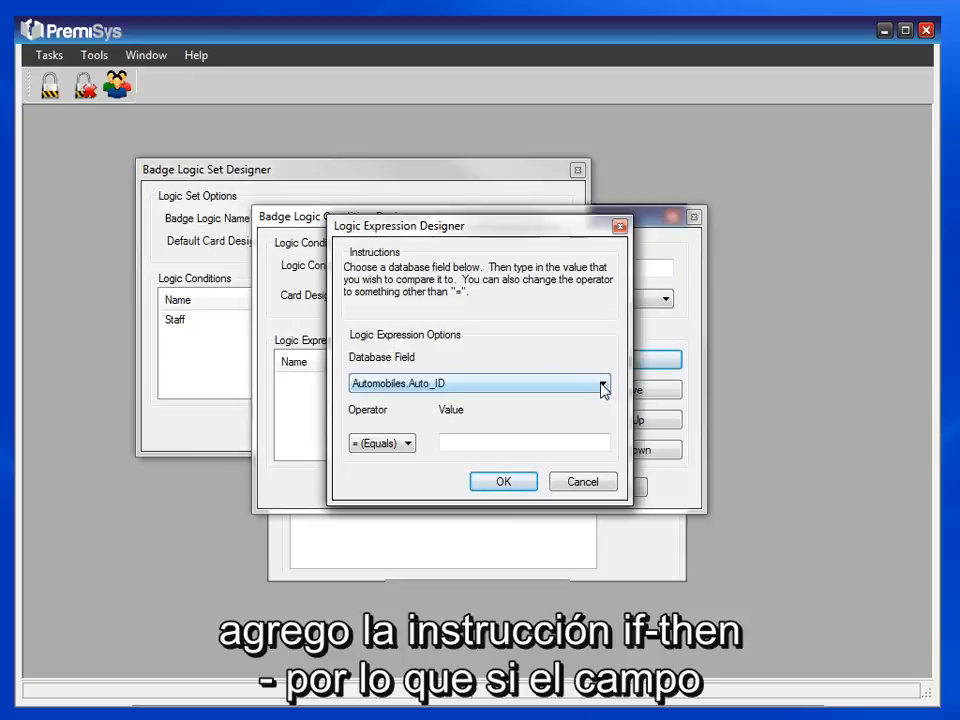
left_click(603, 389)
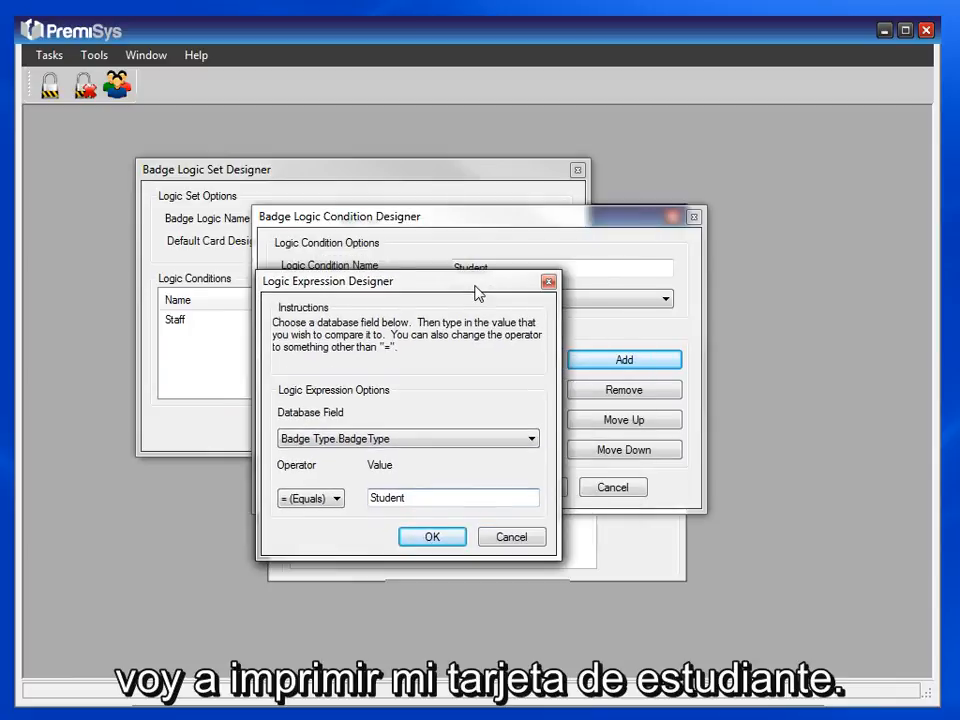
left_click_drag(476, 292, 465, 330)
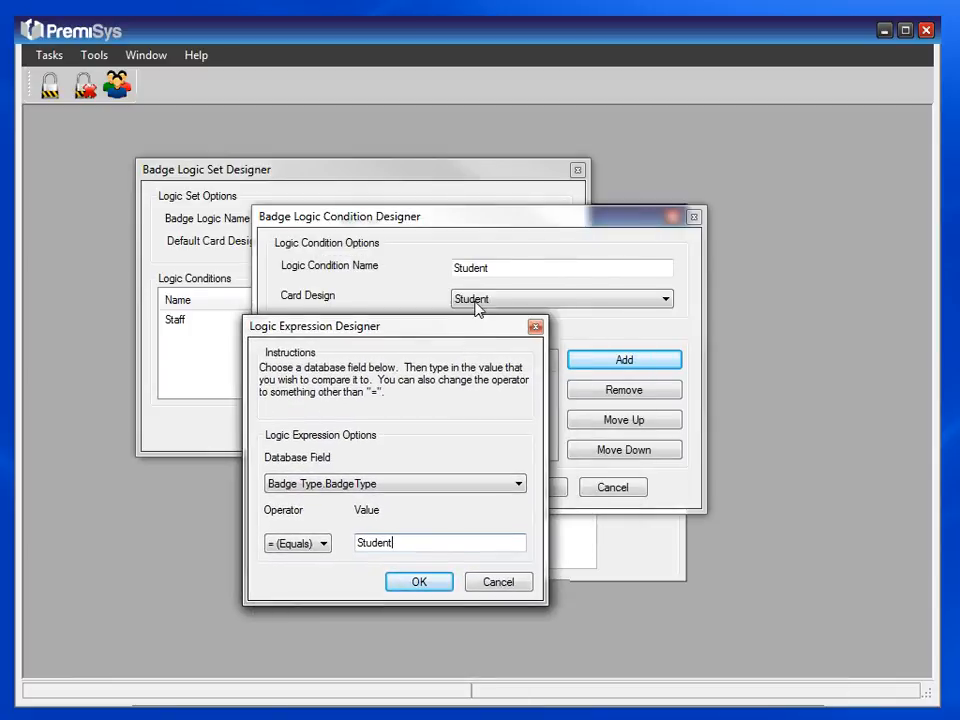
left_click(428, 587)
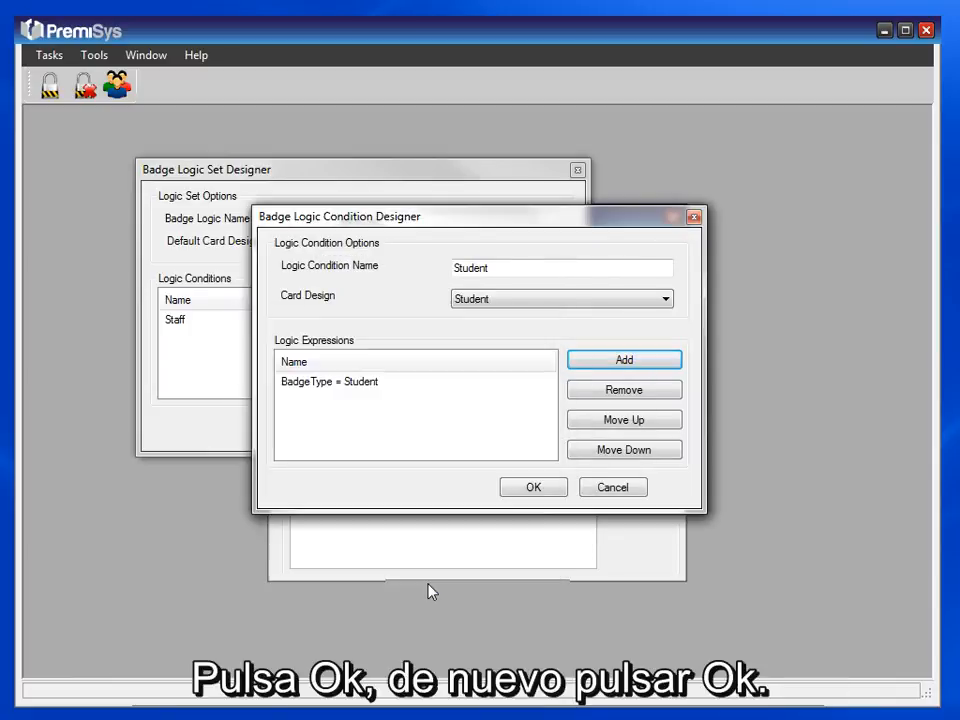
left_click(533, 490)
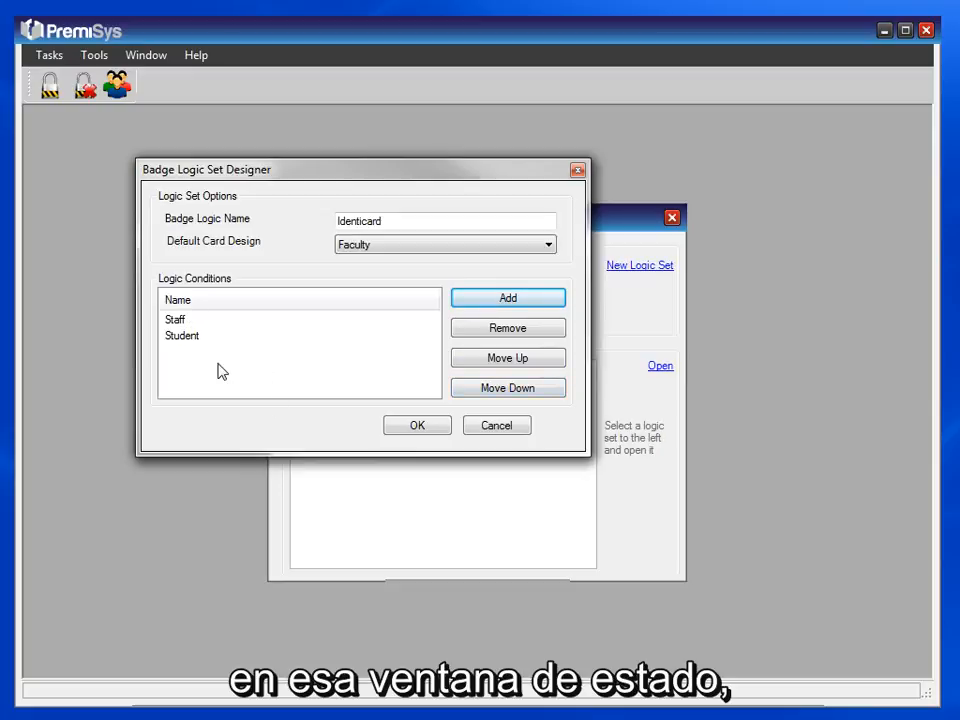
left_click(414, 428)
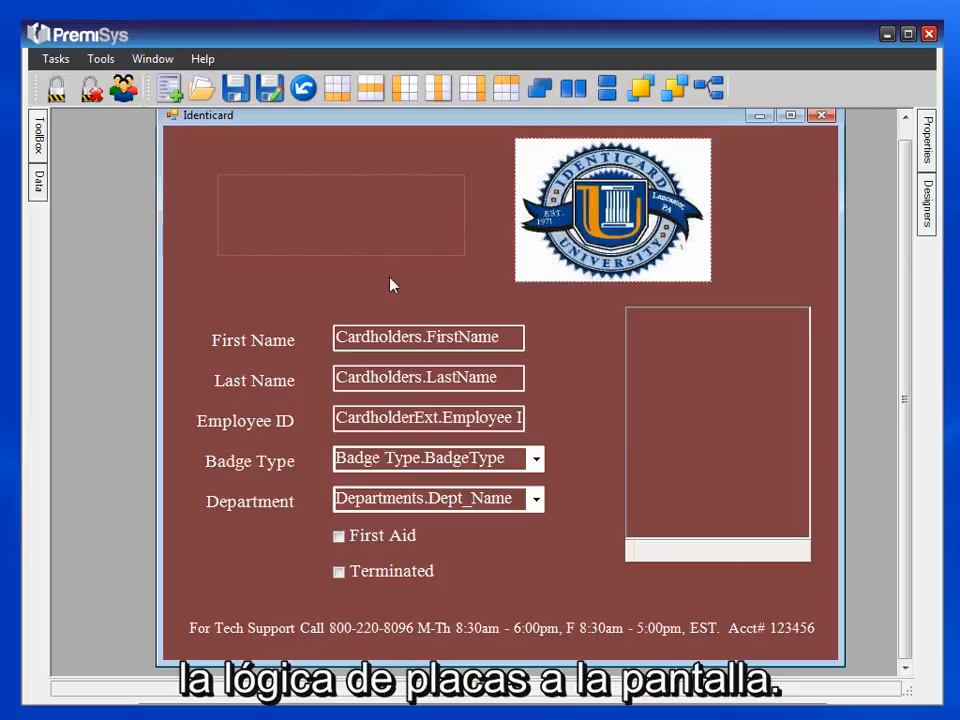
Apply the Identicard badge logic to the Identicard screen design and save the design.
left_click(709, 90)
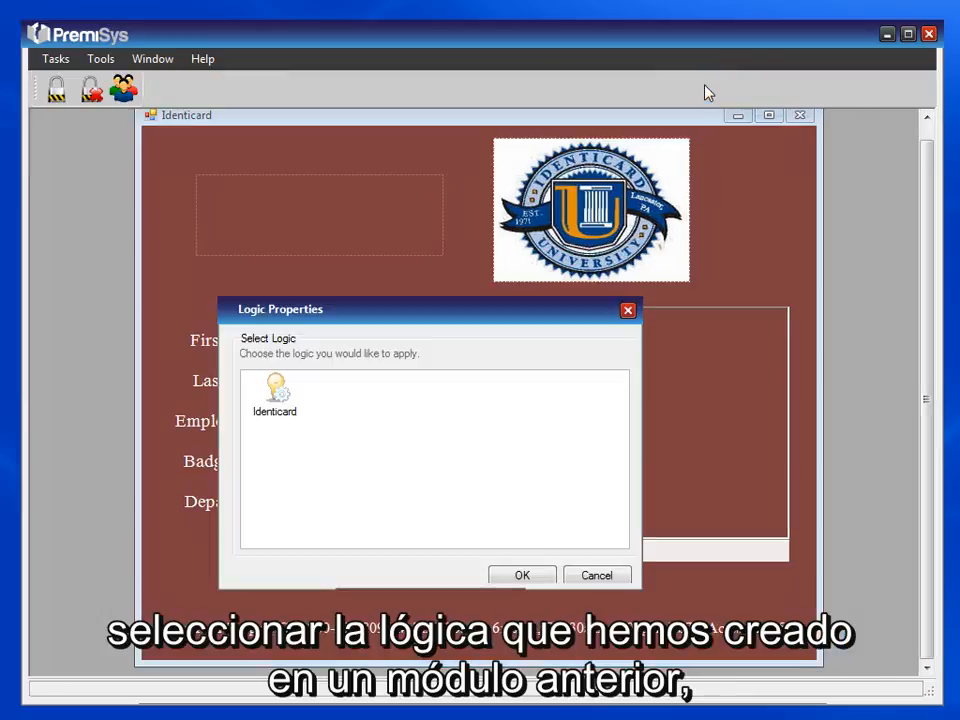
left_click(283, 401)
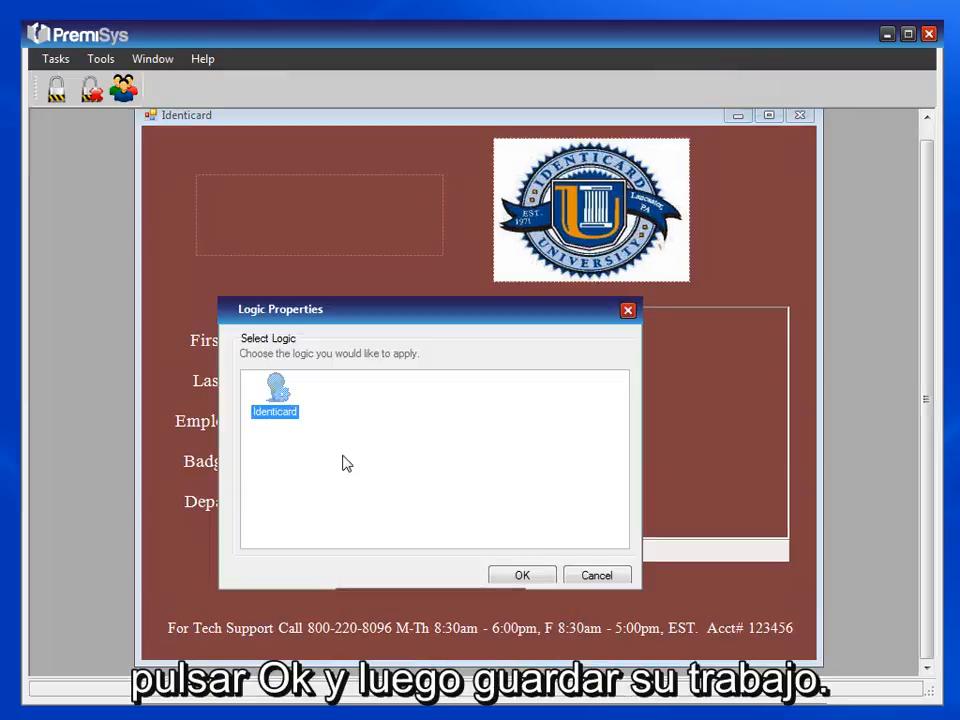
left_click(546, 576)
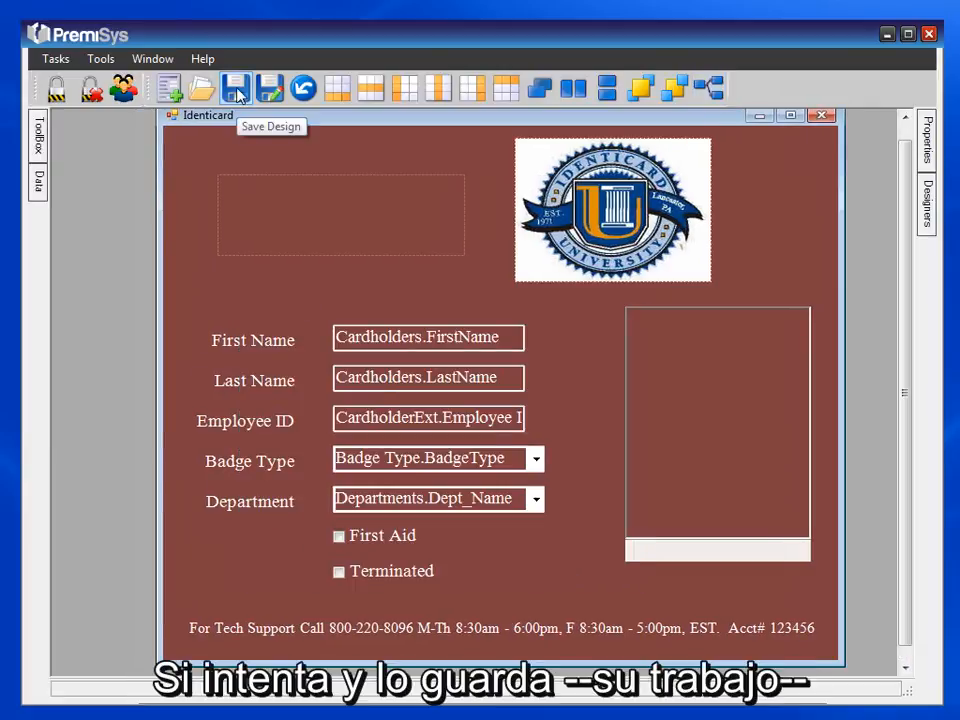
left_click(236, 90)
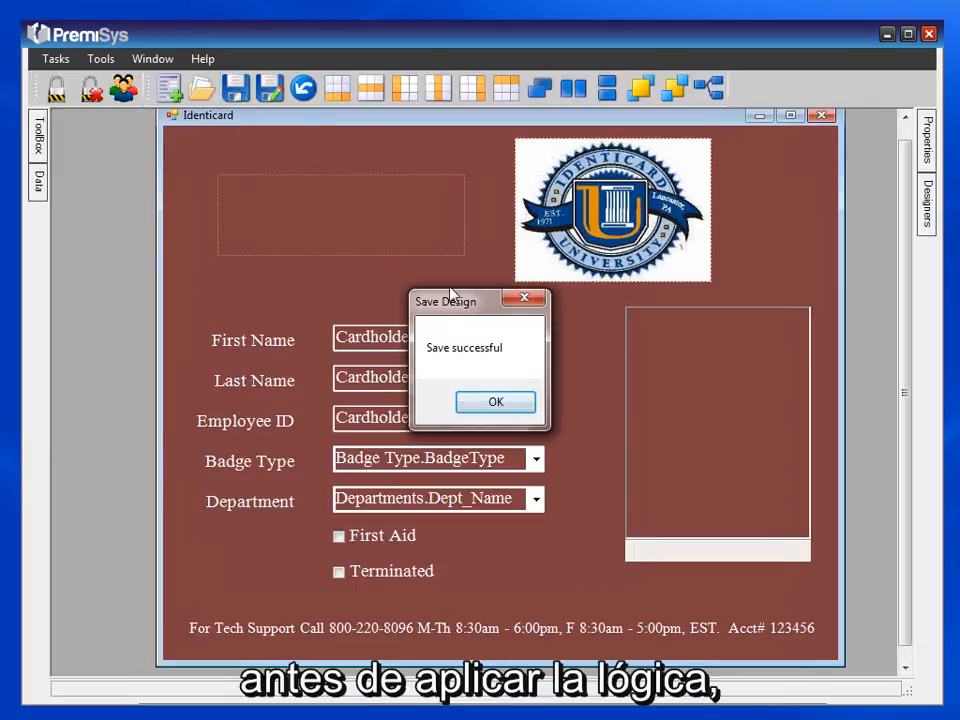
left_click(500, 403)
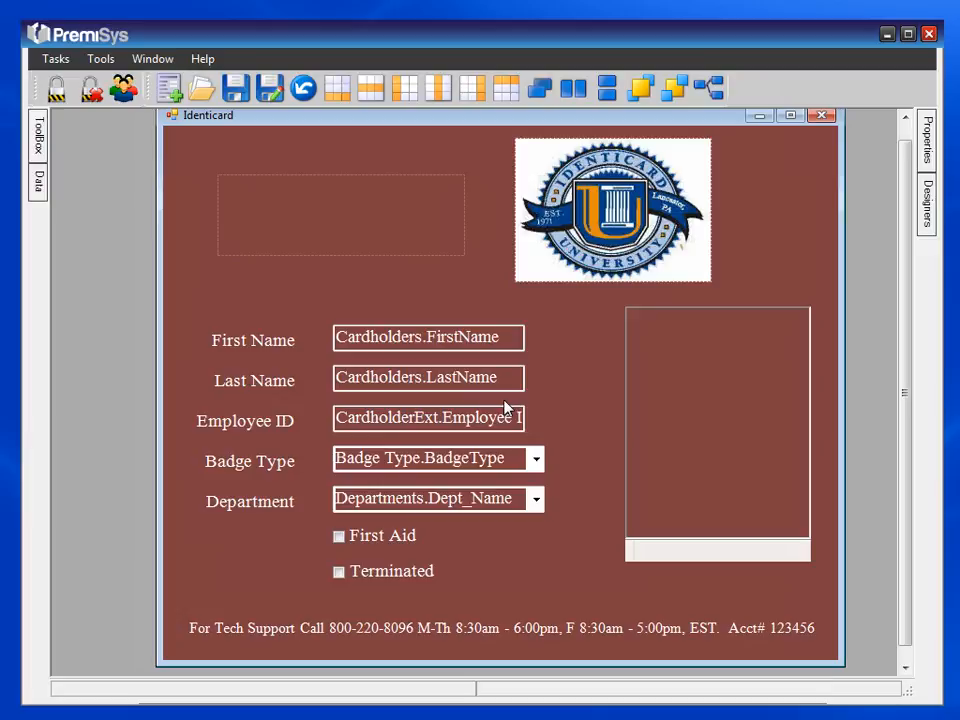